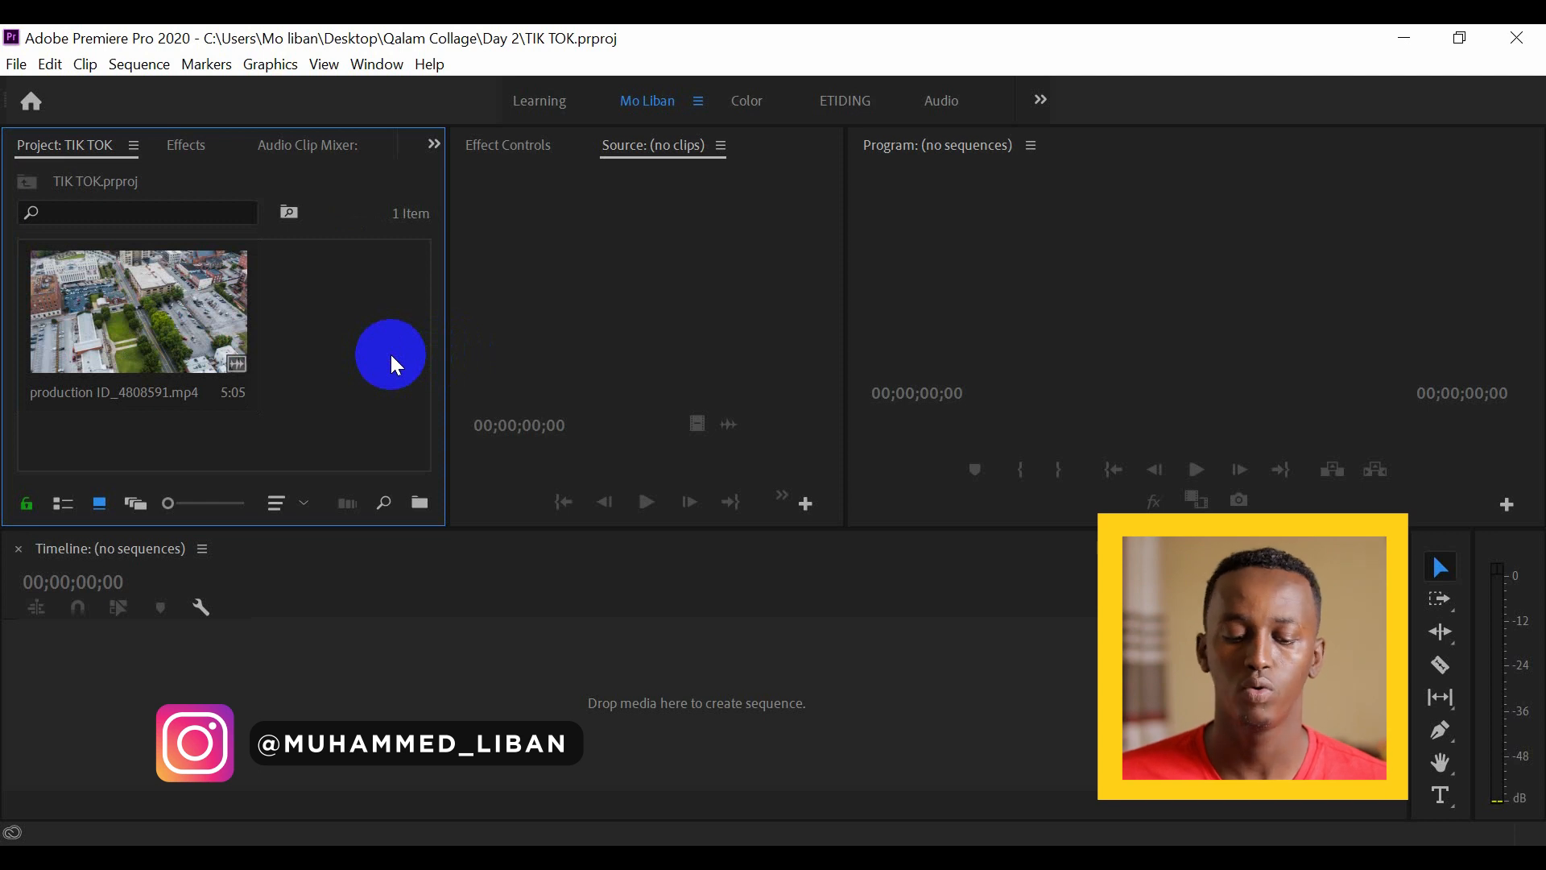
- Start a new sequence based on the Digital SLR preset DSLR 1080p24
{"action": "left_click", "coordinate": [225, 344]}
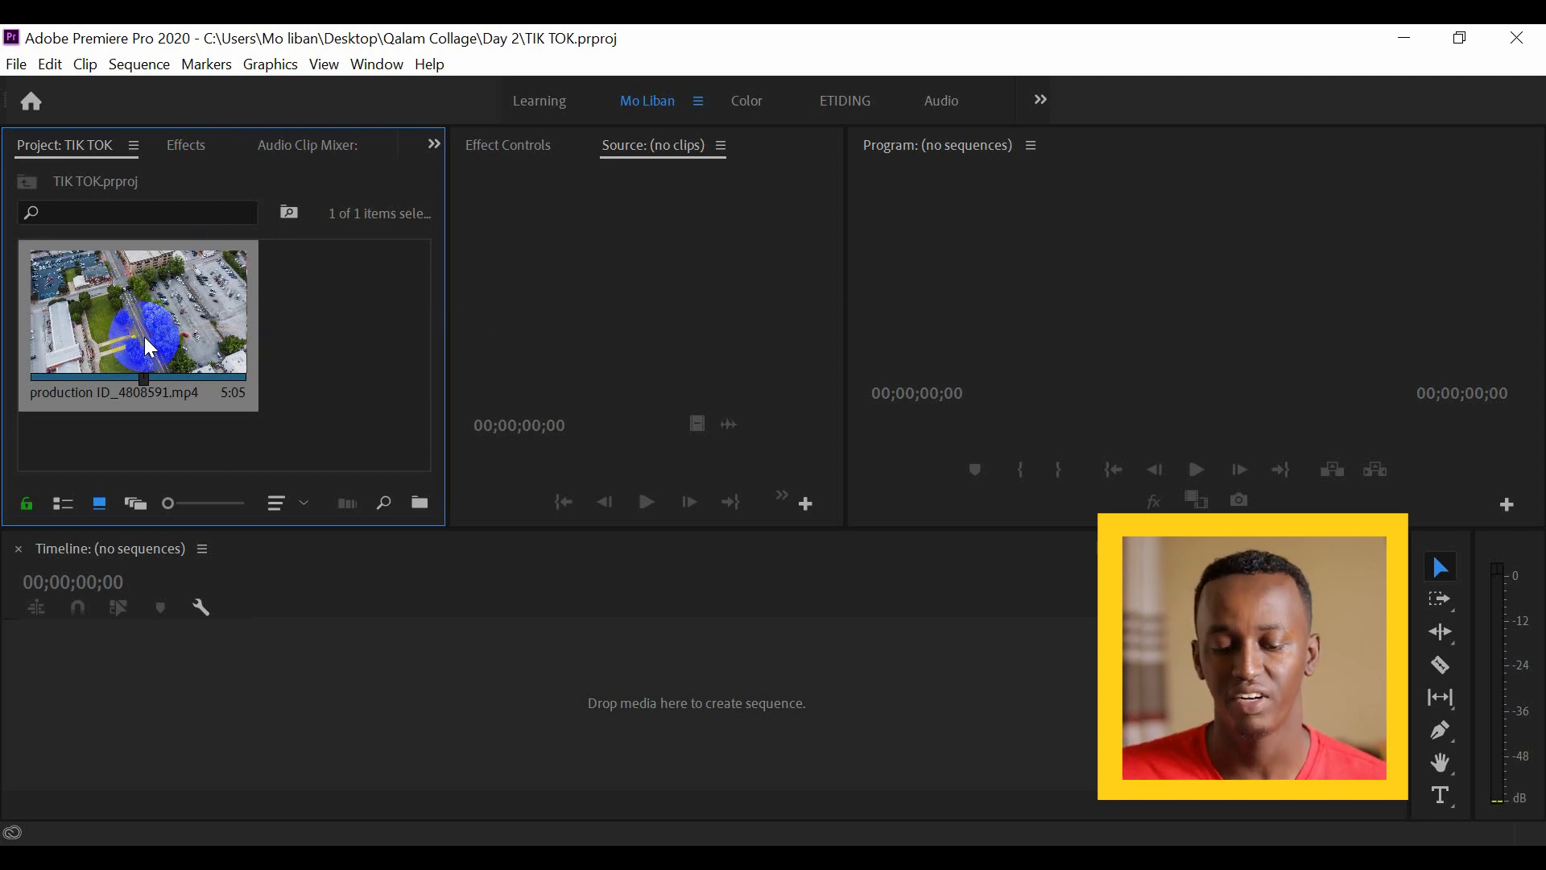
{"action": "left_click", "coordinate": [355, 403]}
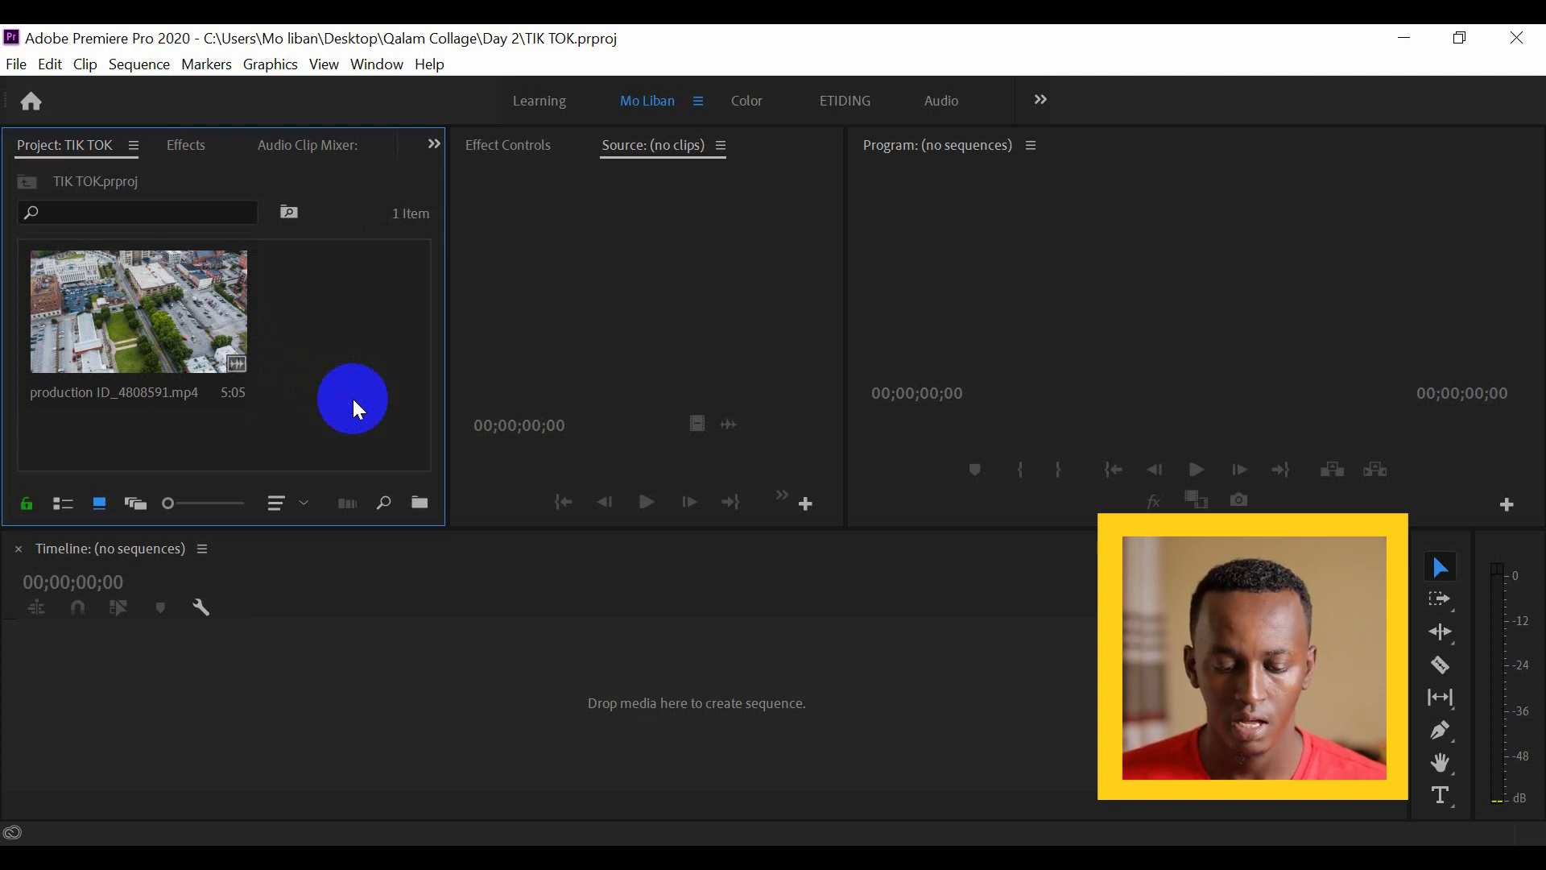
{"action": "key", "text": "ctrl+n"}
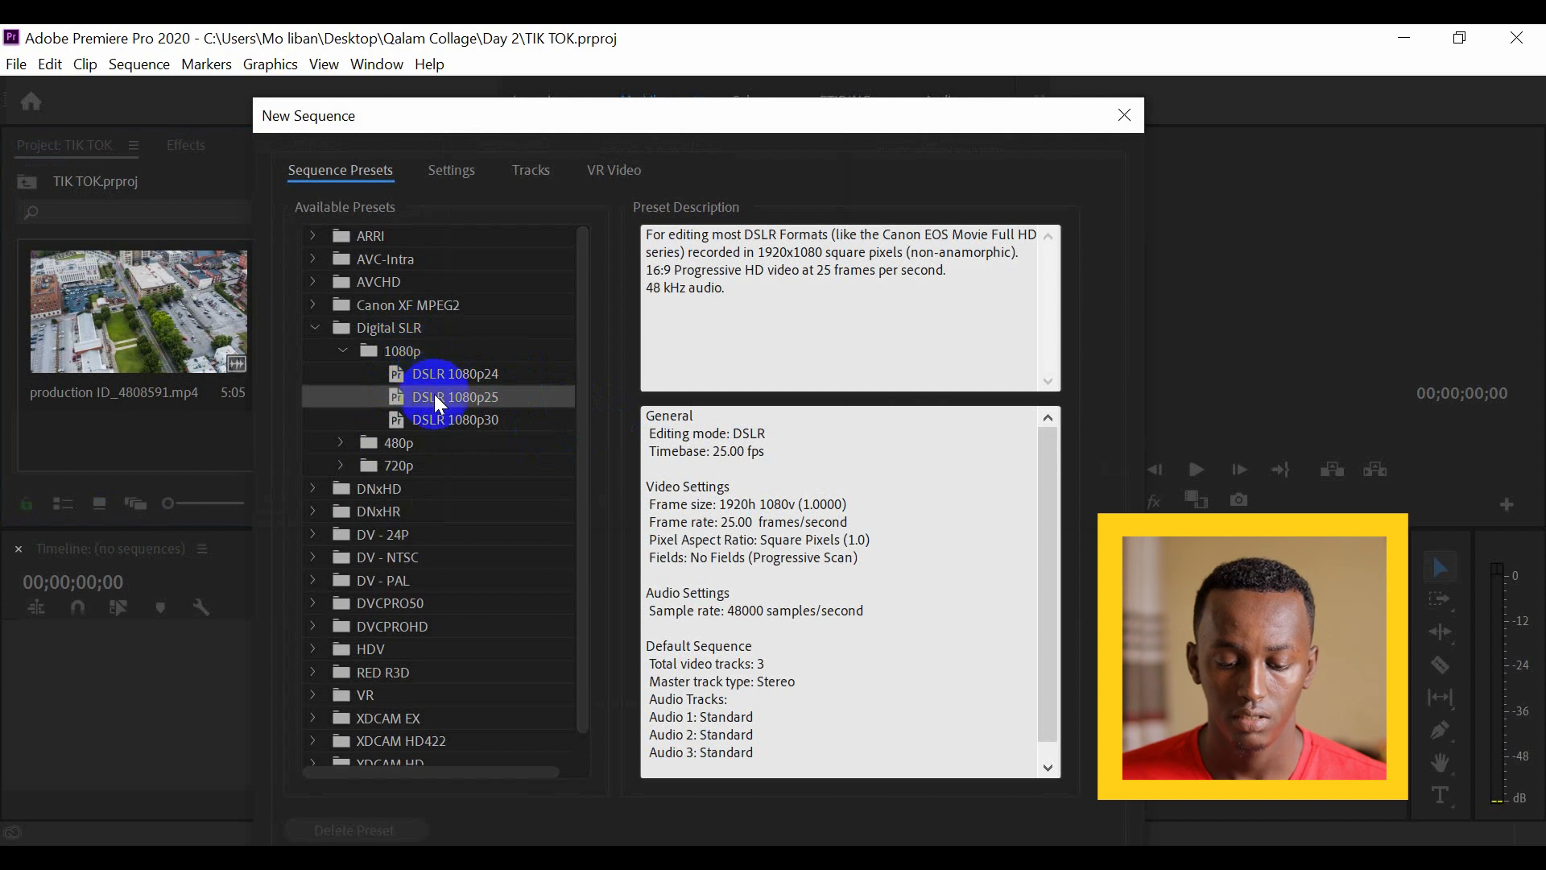
{"action": "left_click", "coordinate": [473, 378]}
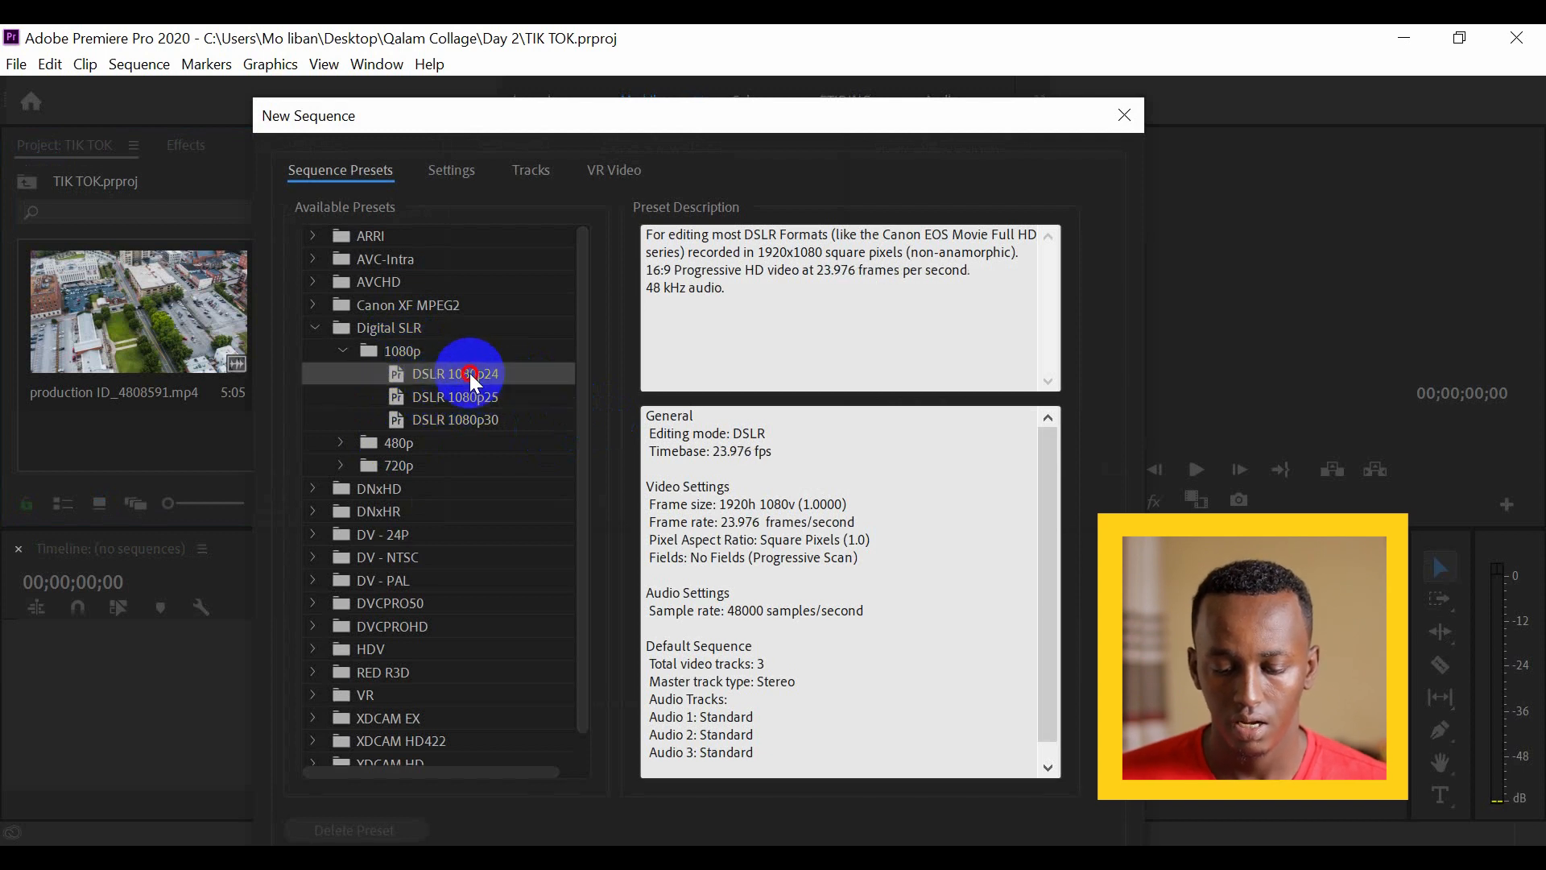
- Set the new sequence's frame size to 1080 horizontal by 1920 vertical and create the sequence
{"action": "left_click", "coordinate": [448, 172]}
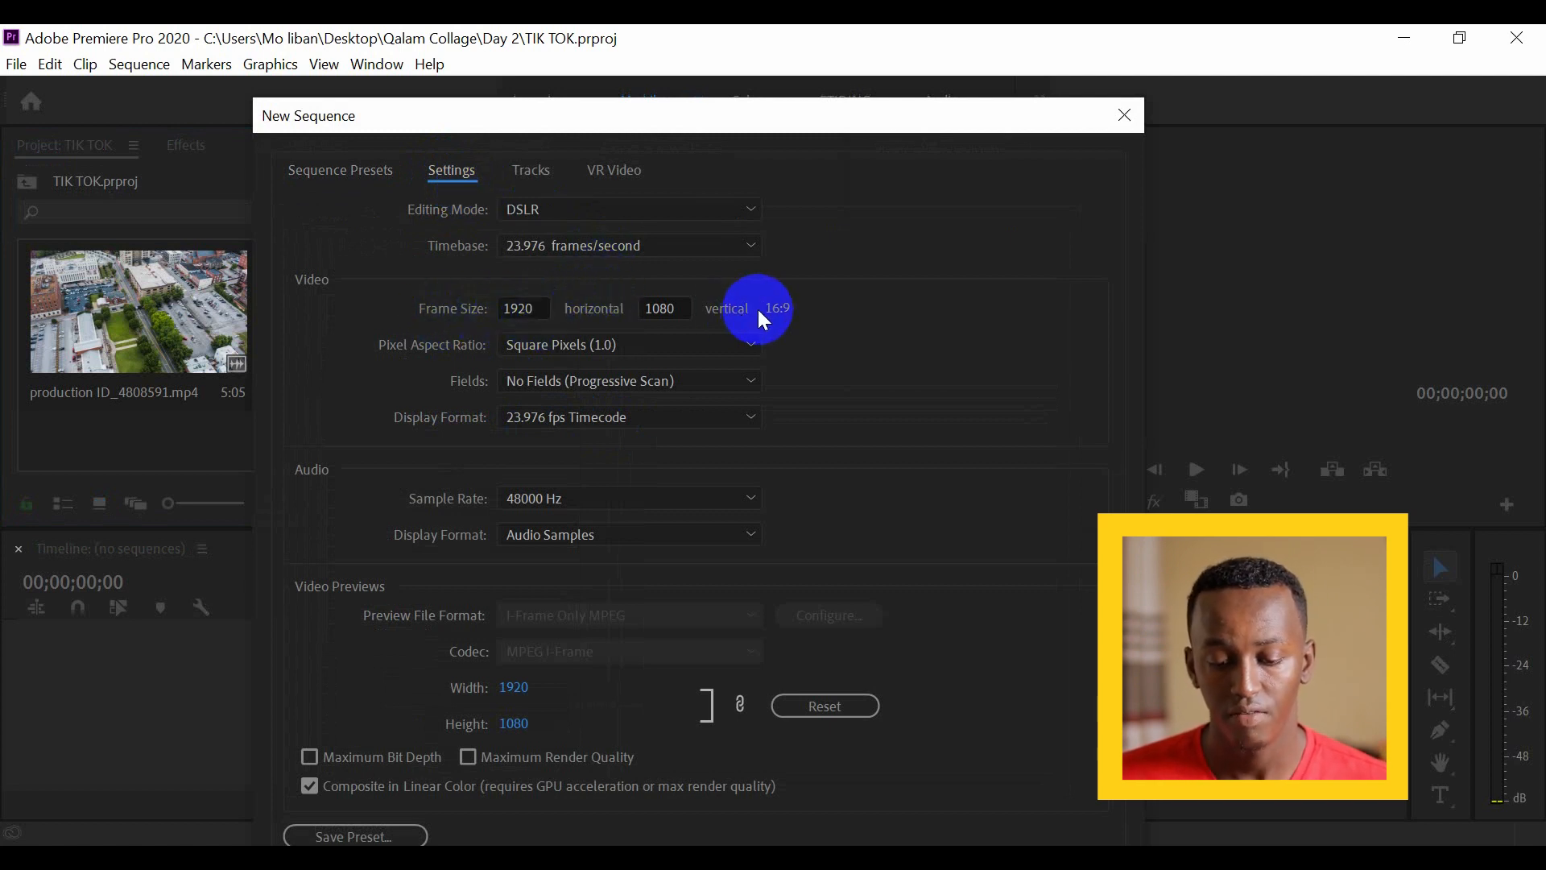
{"action": "left_click", "coordinate": [526, 308]}
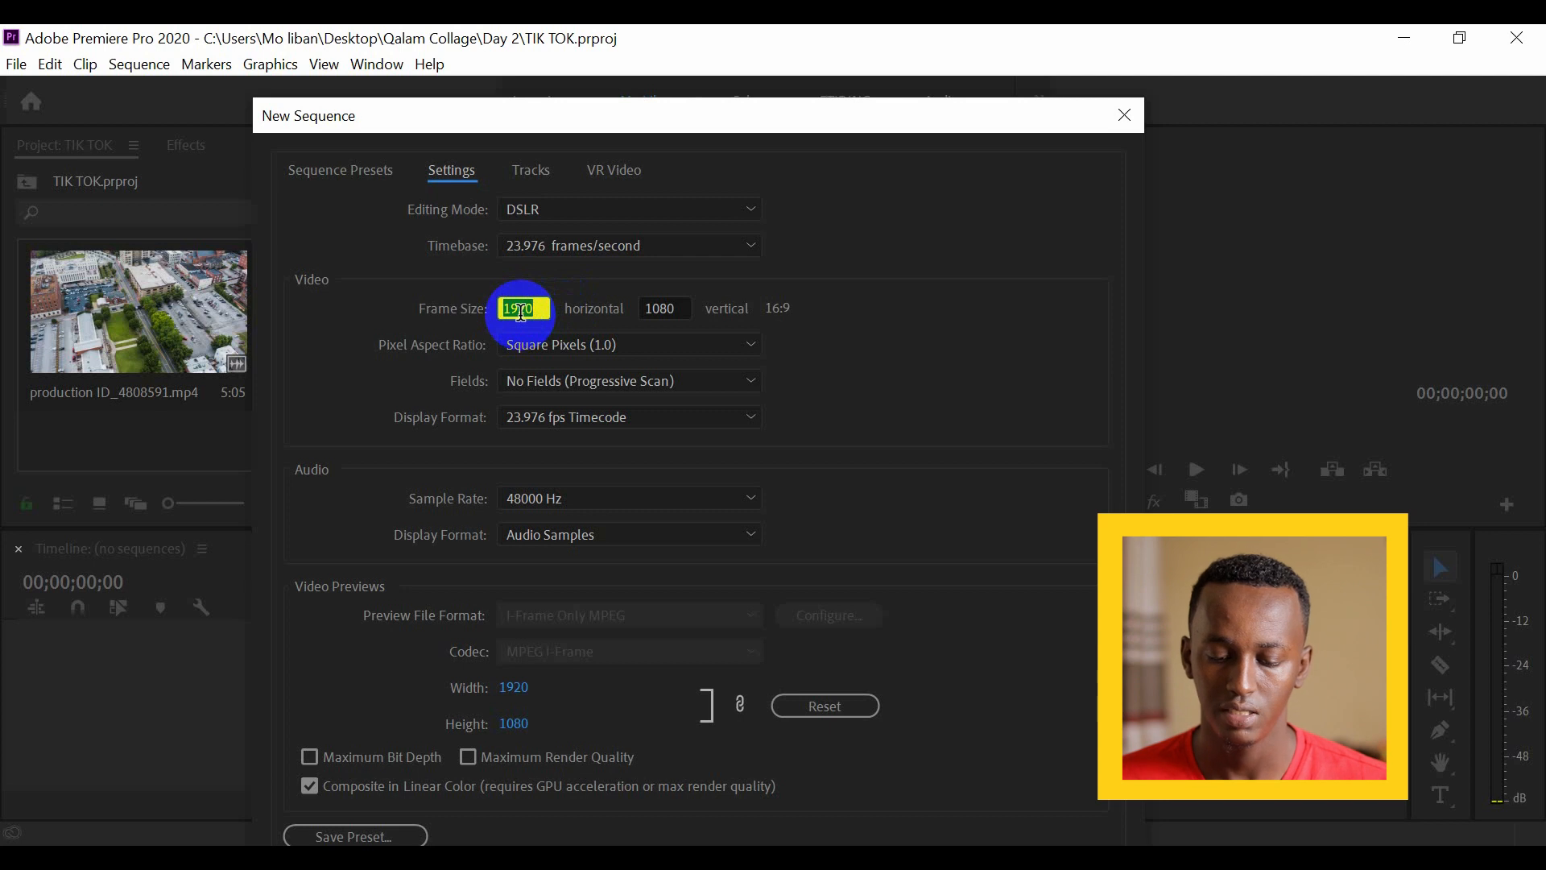
{"action": "type", "text": "10"}
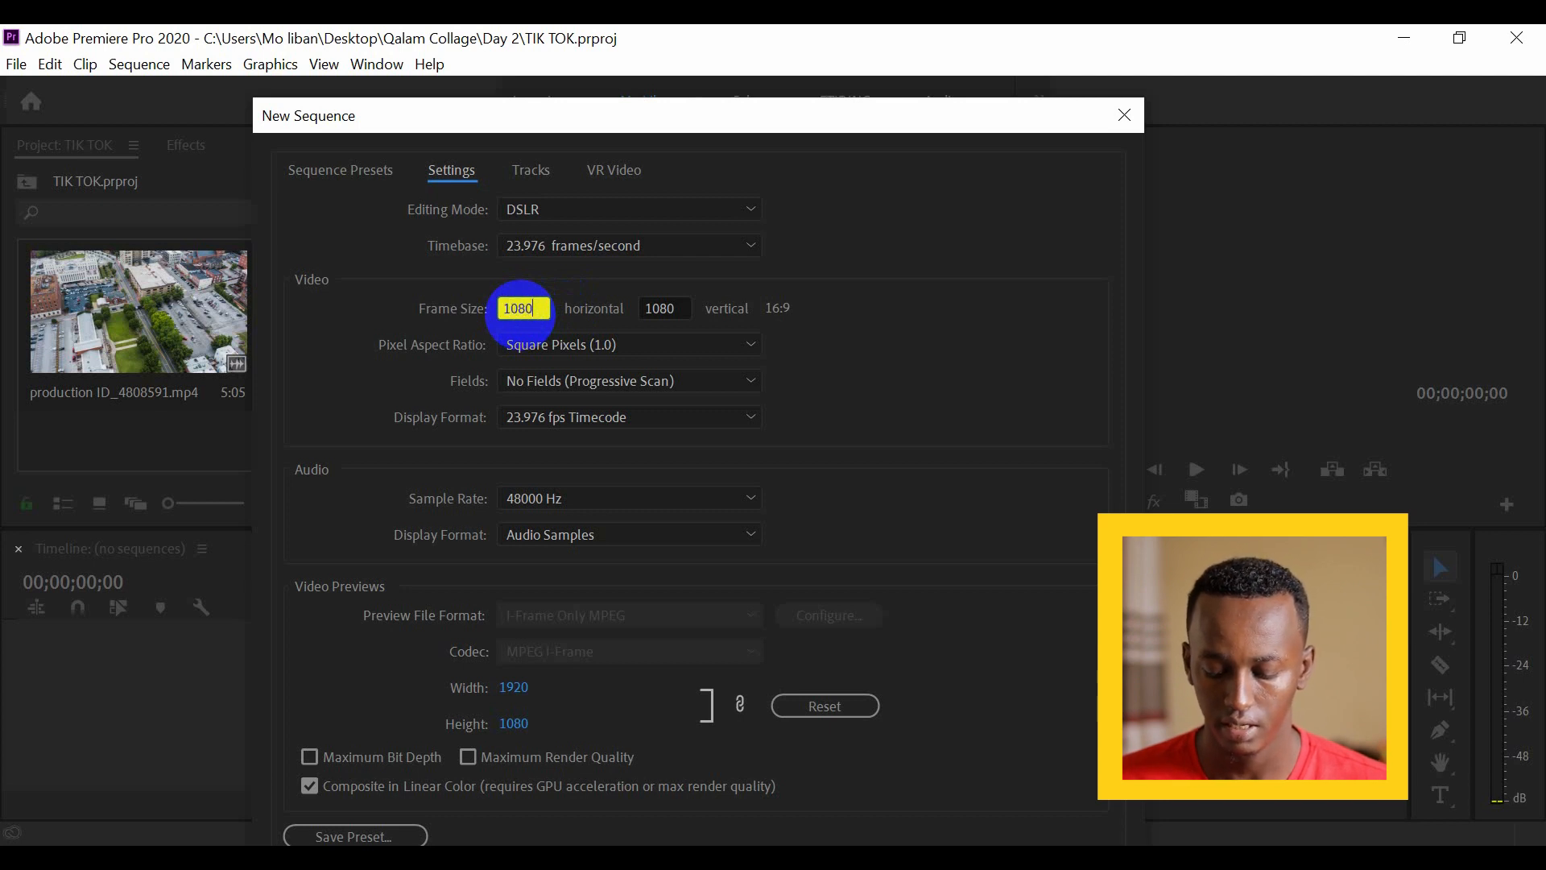
{"action": "left_click", "coordinate": [661, 308]}
{"action": "type", "text": "1"}
{"action": "left_click", "coordinate": [773, 309]}
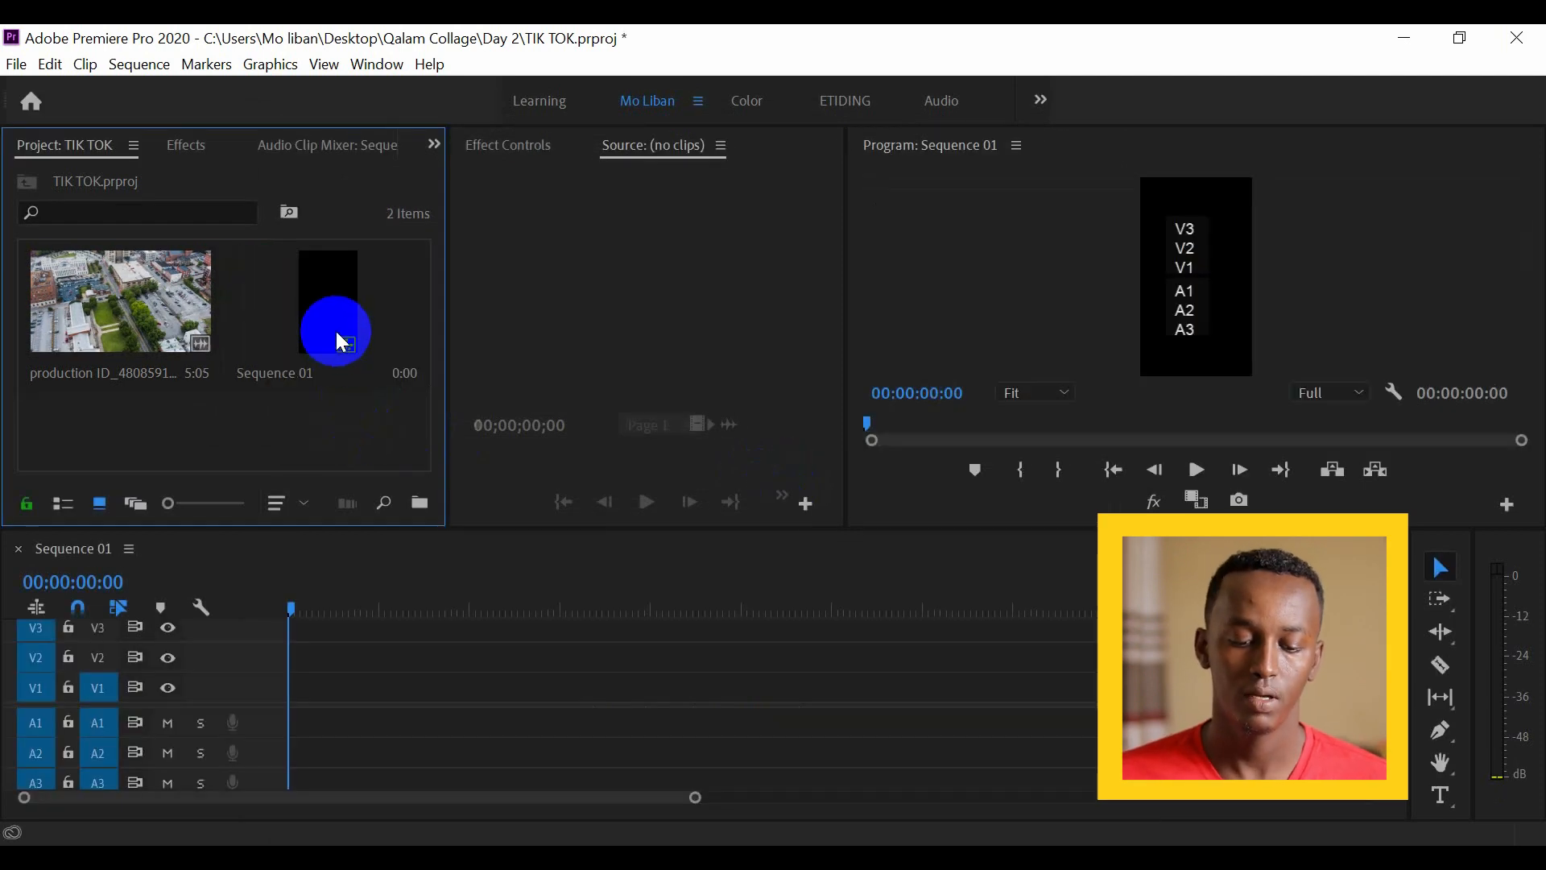
- Place the production ID_4808591.mp4 clip at the start of track V1, keeping the existing sequence settings
{"action": "left_click", "coordinate": [339, 335]}
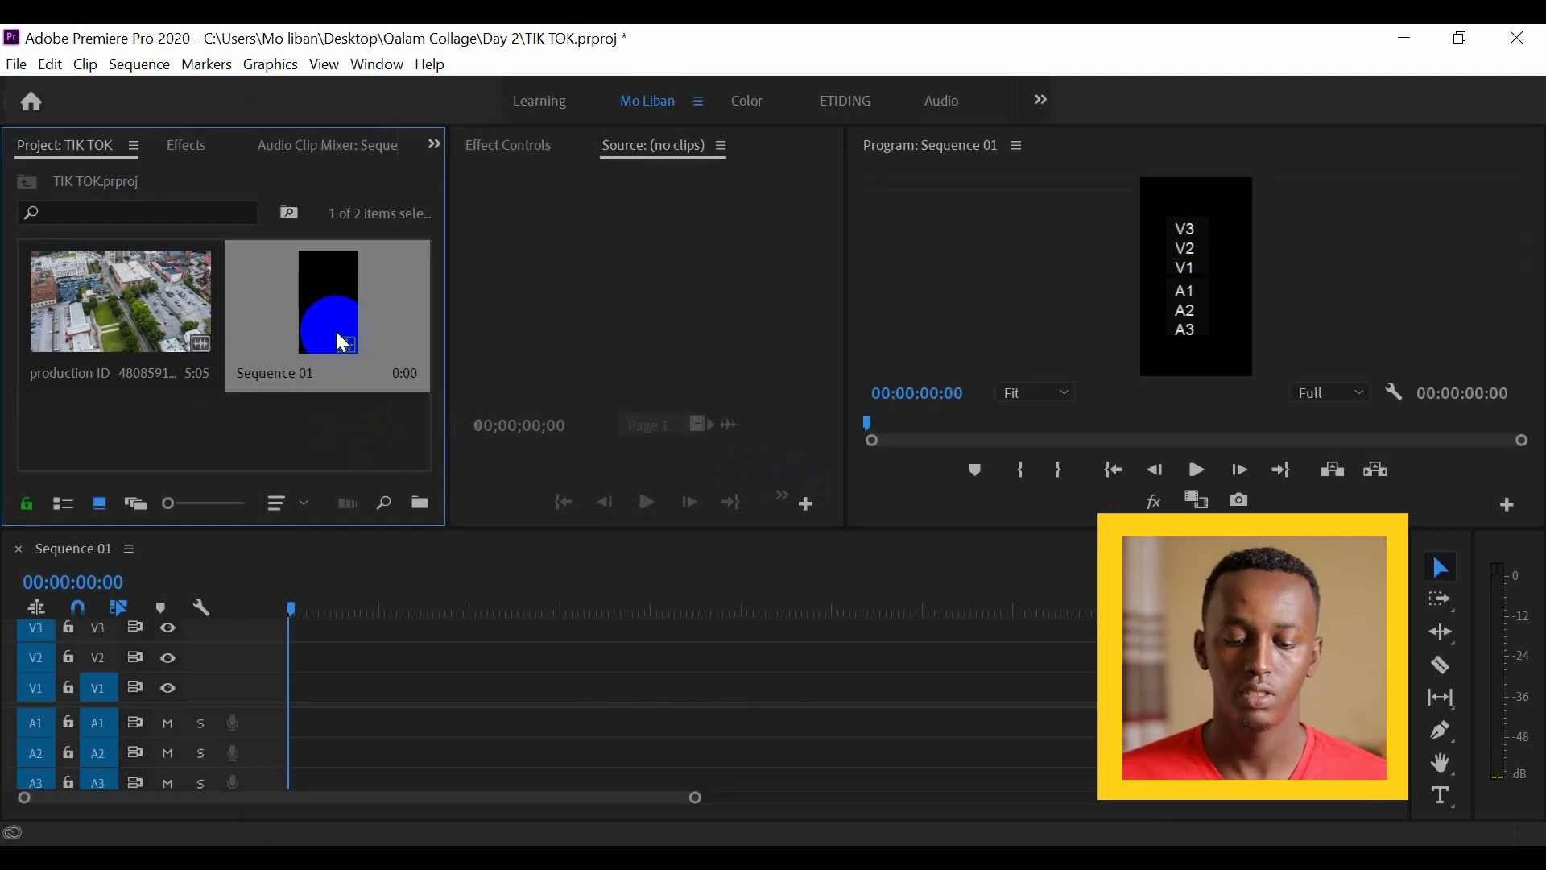
{"action": "left_click", "coordinate": [159, 319]}
{"action": "left_click_drag", "start_coordinate": [158, 317], "coordinate": [294, 680]}
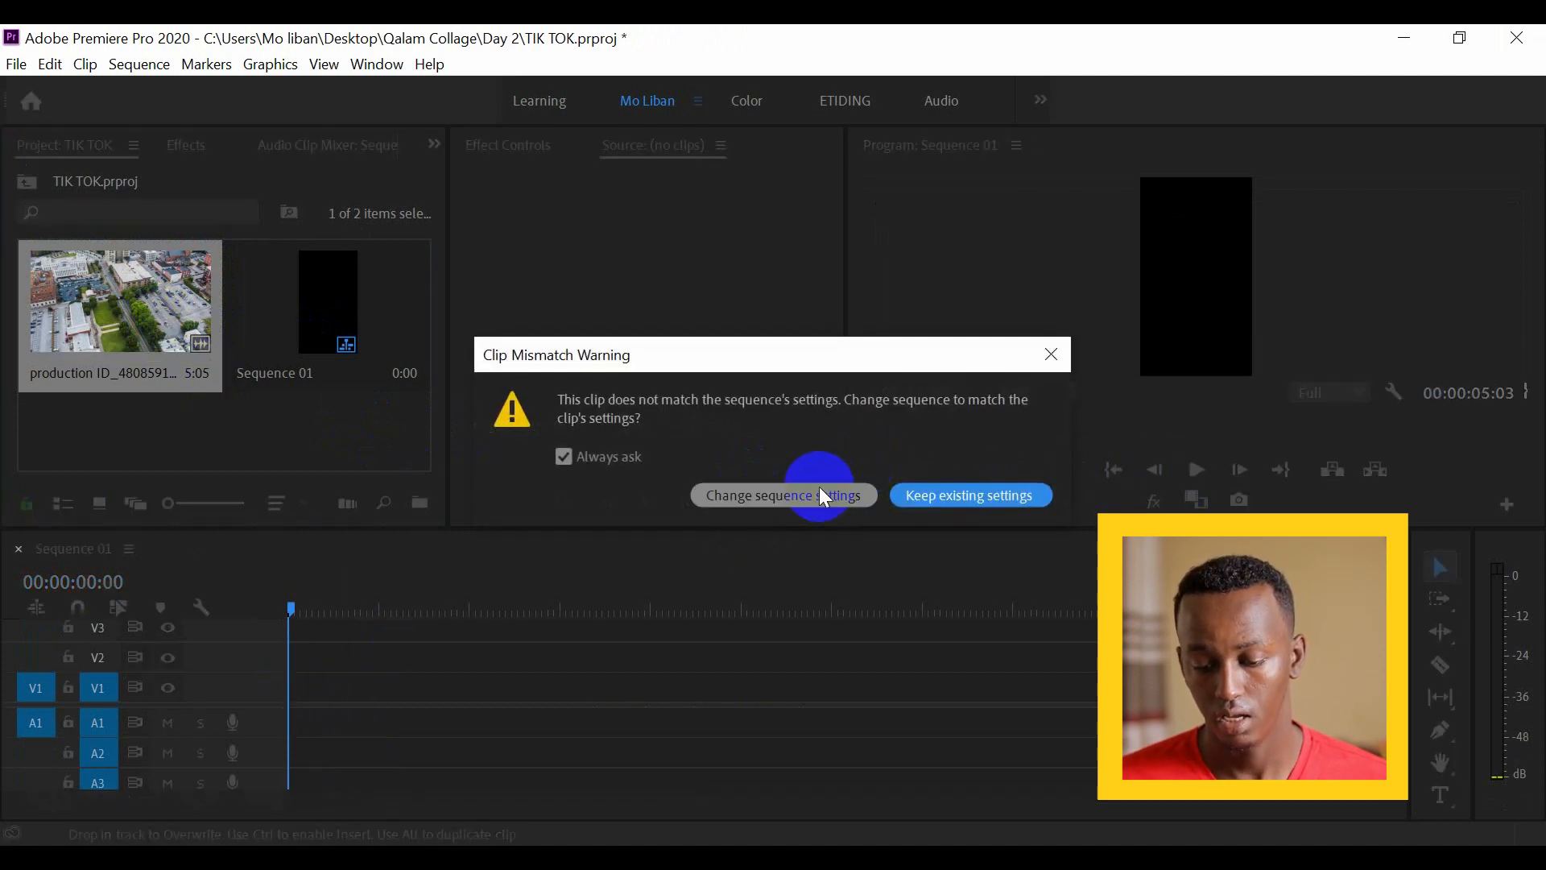
{"action": "left_click", "coordinate": [972, 490]}
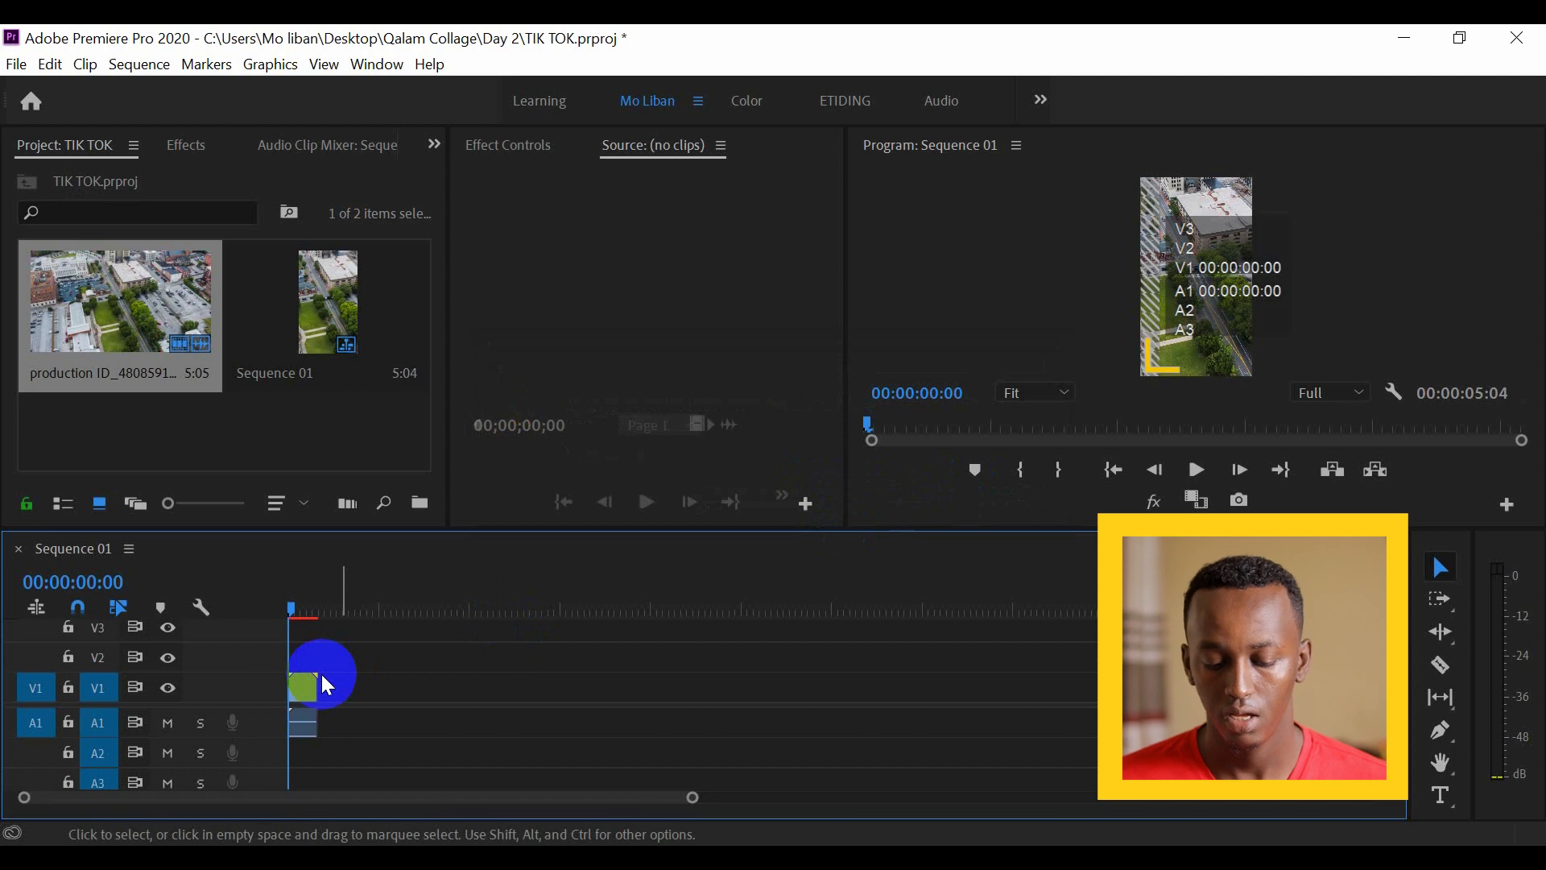
- Reframe the timeline clip in the vertical frame by setting its scale to 89 and horizontal position to 953
{"action": "key", "text": "="}
{"action": "key", "text": "="}
{"action": "key", "text": "="}
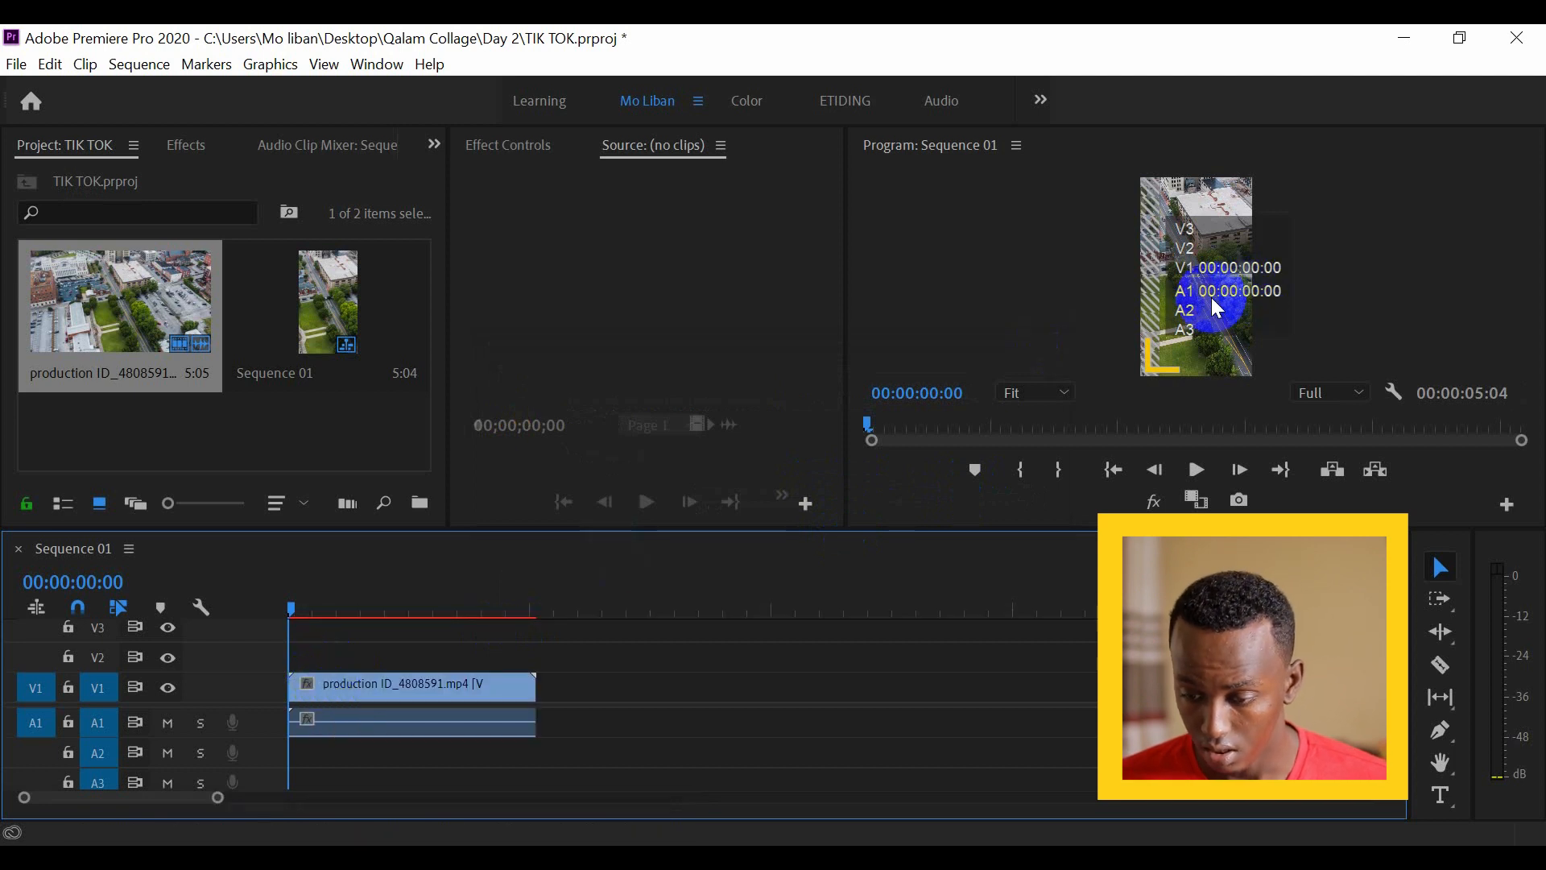
{"action": "left_click", "coordinate": [425, 610]}
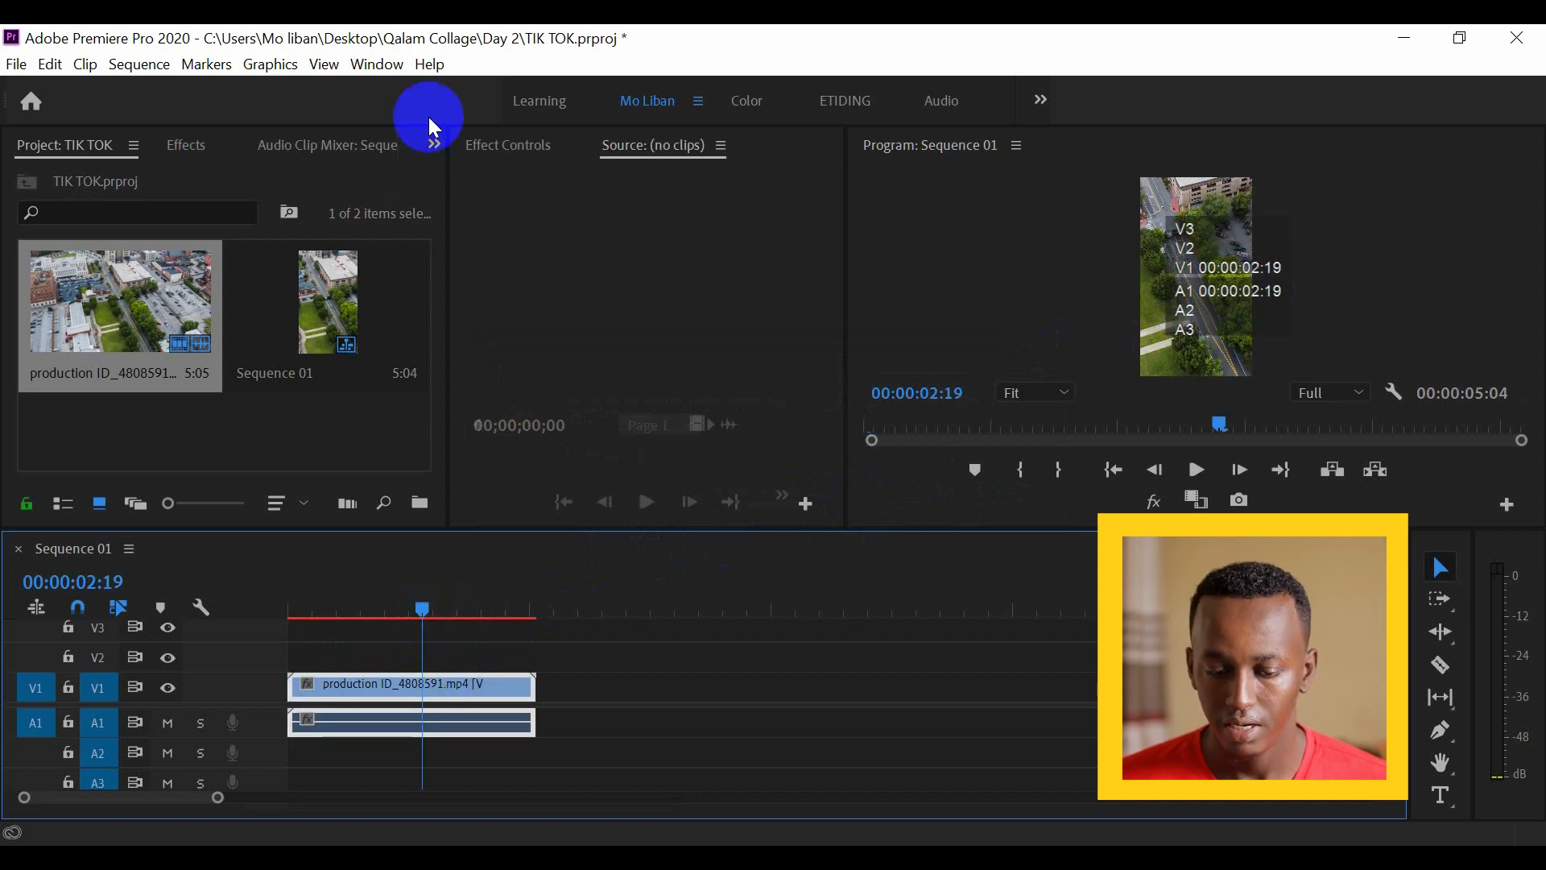
{"action": "left_click", "coordinate": [417, 675]}
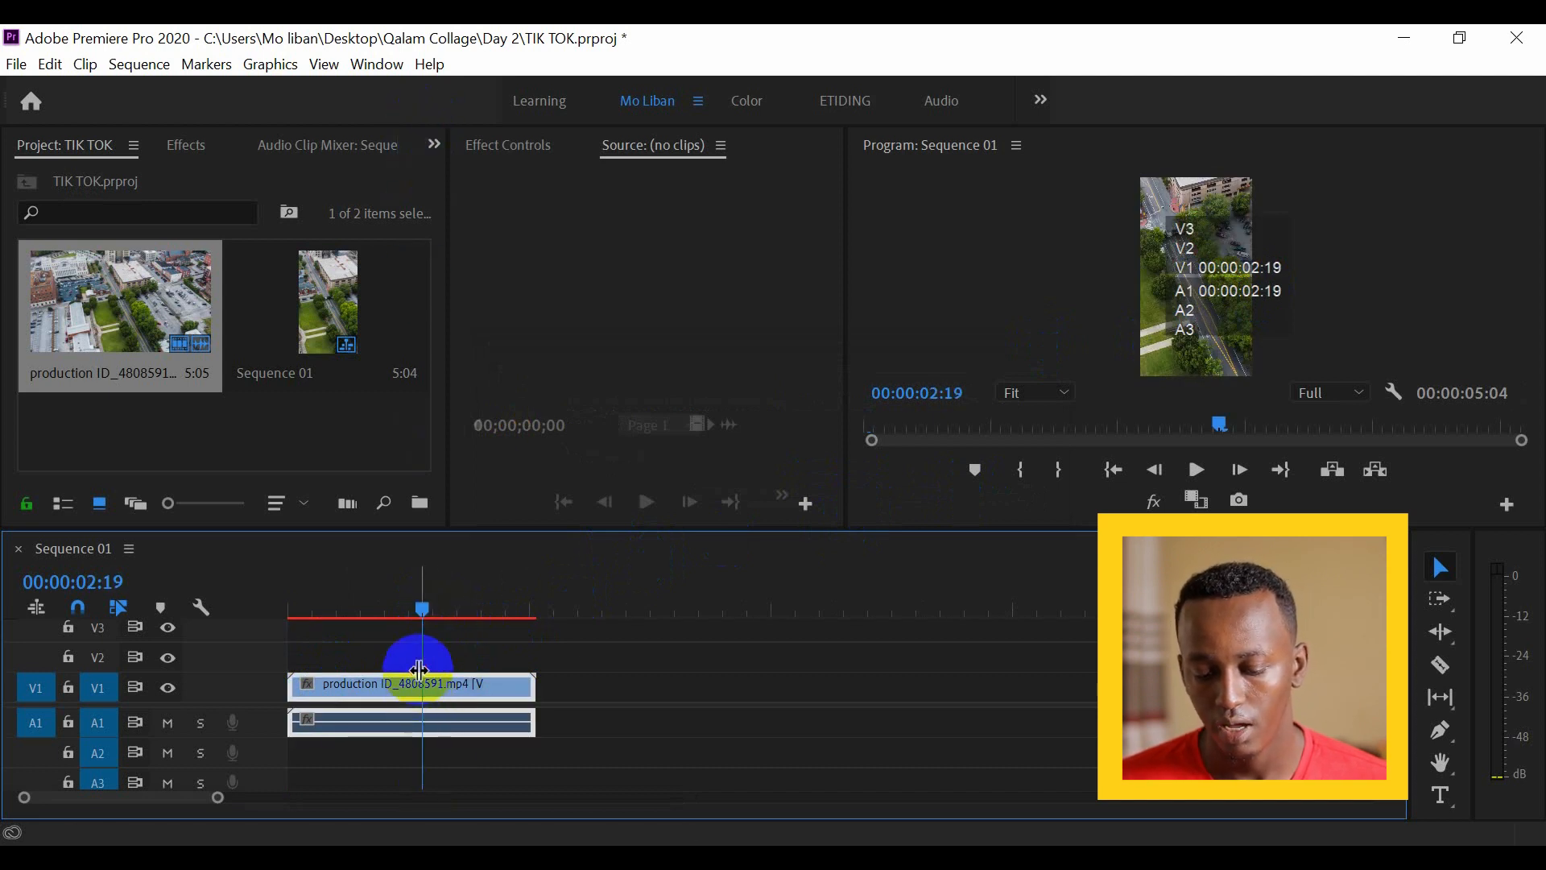
{"action": "double_click", "coordinate": [419, 670]}
{"action": "left_click", "coordinate": [435, 145]}
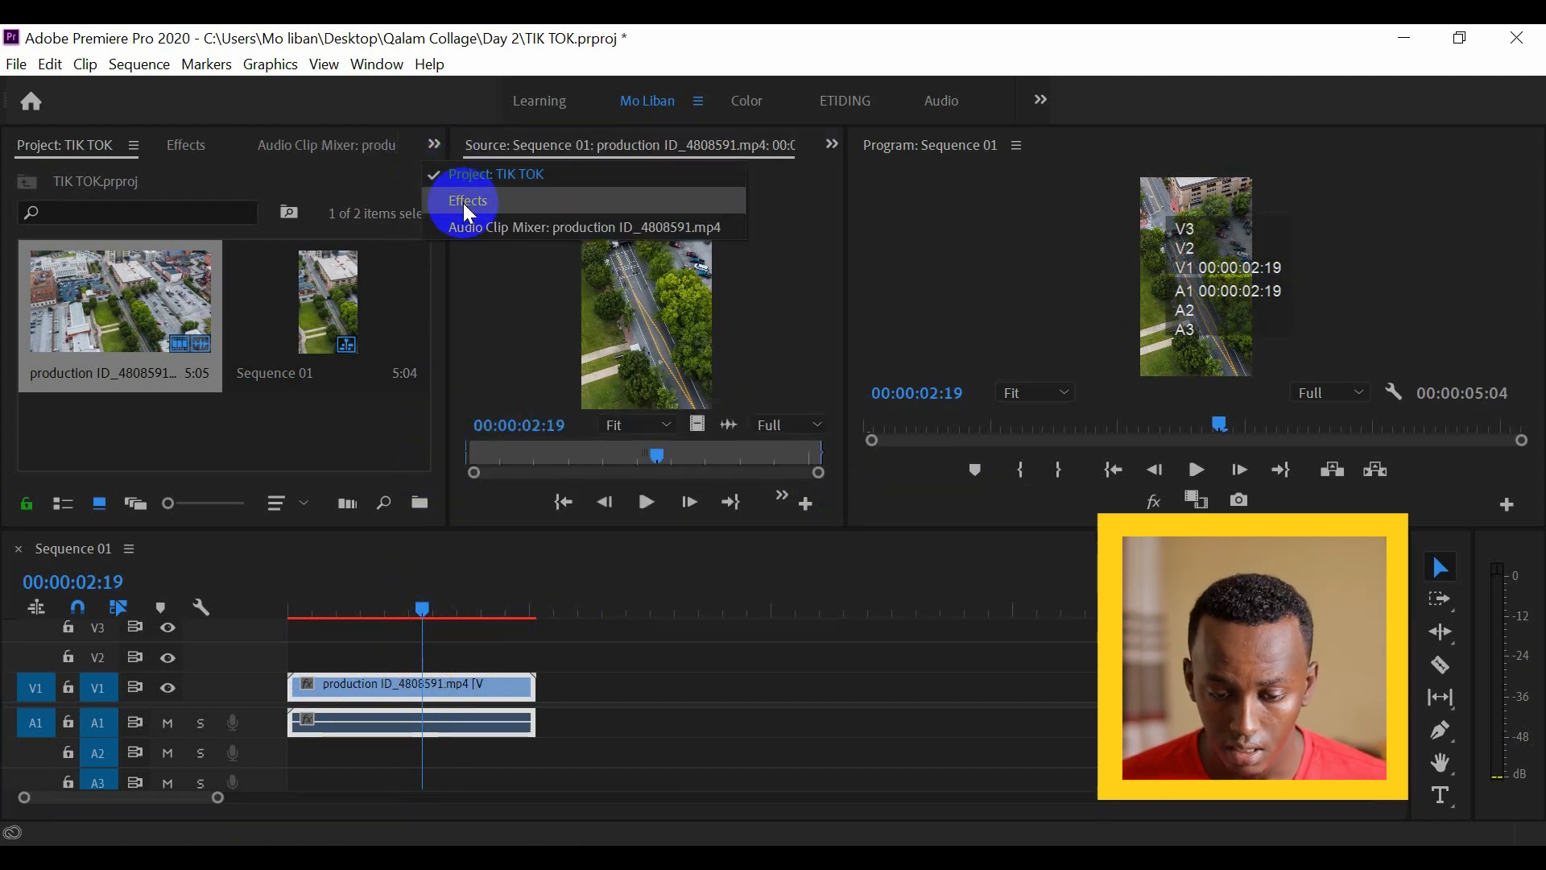
{"action": "left_click", "coordinate": [823, 145]}
{"action": "left_click", "coordinate": [835, 147]}
{"action": "left_click", "coordinate": [860, 170]}
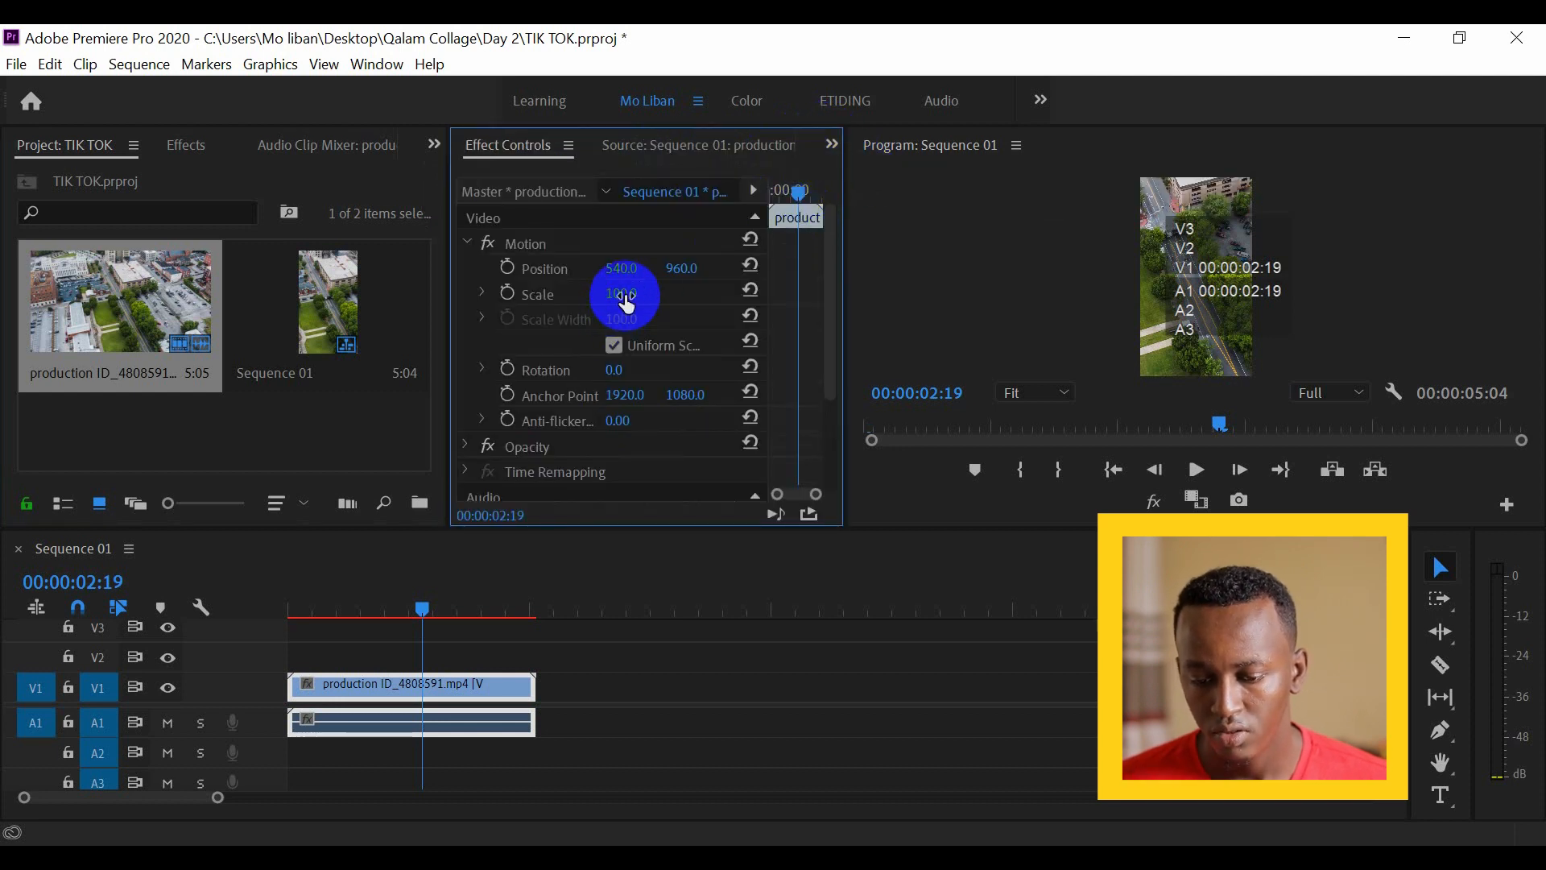
{"action": "left_click_drag", "start_coordinate": [626, 303], "coordinate": [656, 727]}
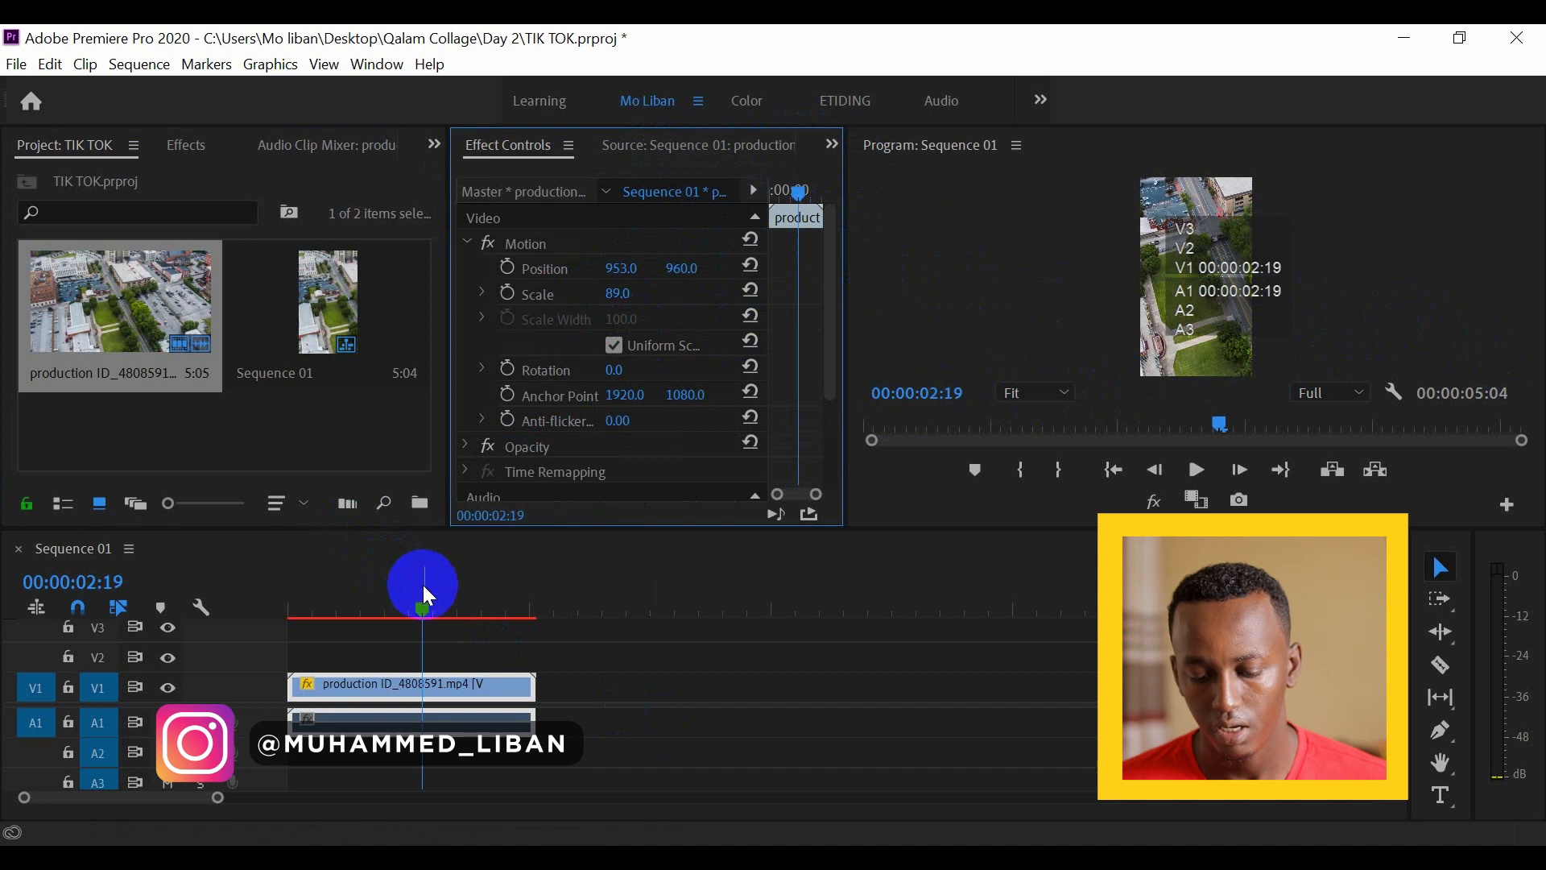
- Mark the In point at the start of the sequence and the Out point at the end of the clip
{"action": "left_click_drag", "start_coordinate": [423, 586], "coordinate": [282, 627]}
{"action": "key", "text": "i"}
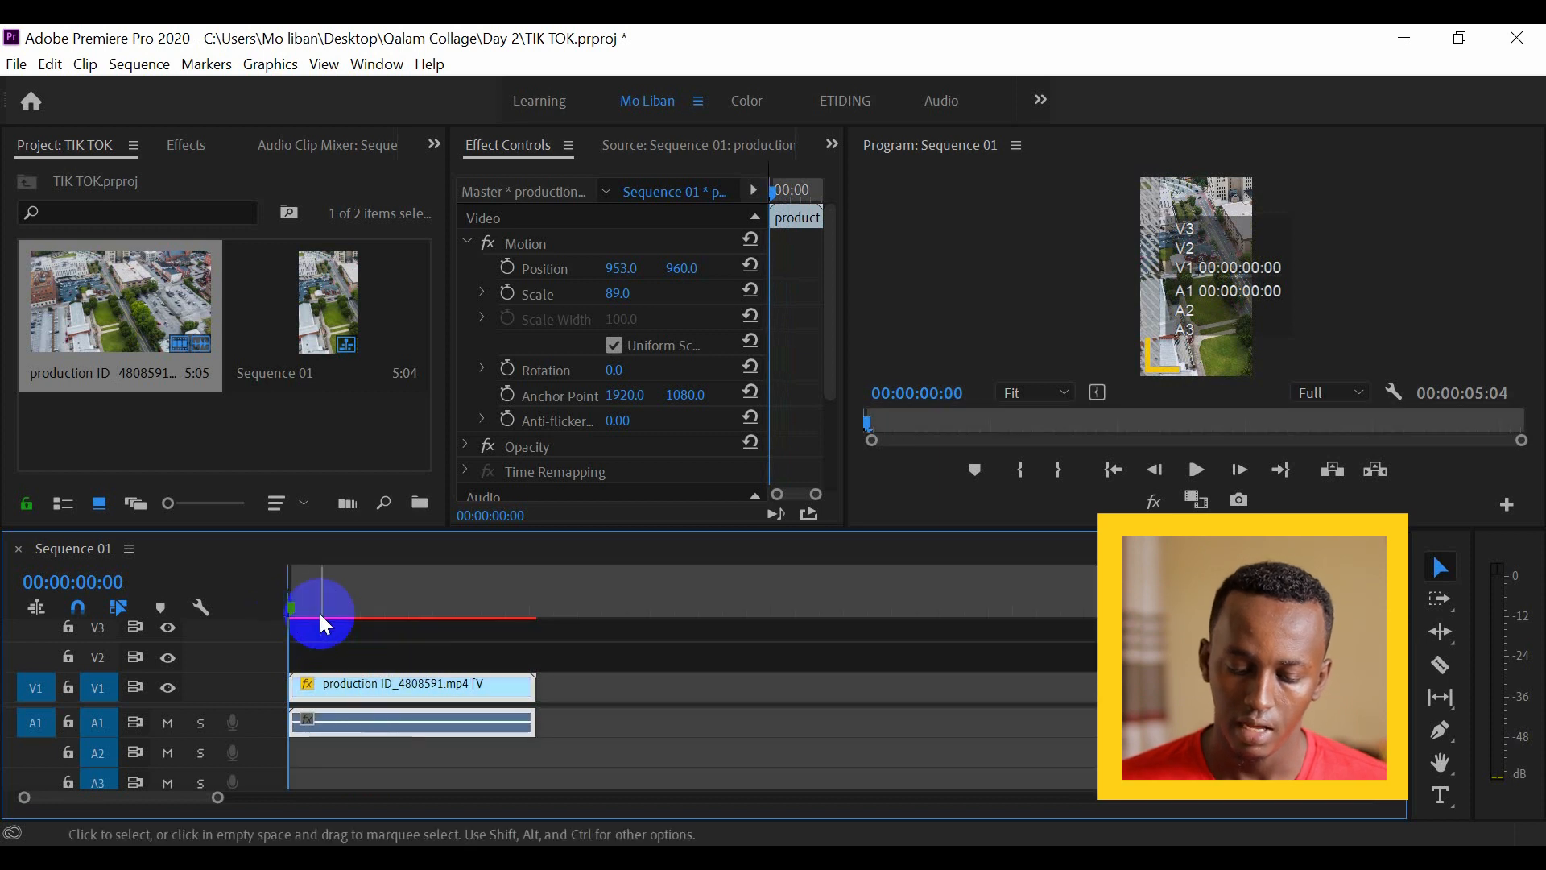
{"action": "left_click", "coordinate": [536, 593]}
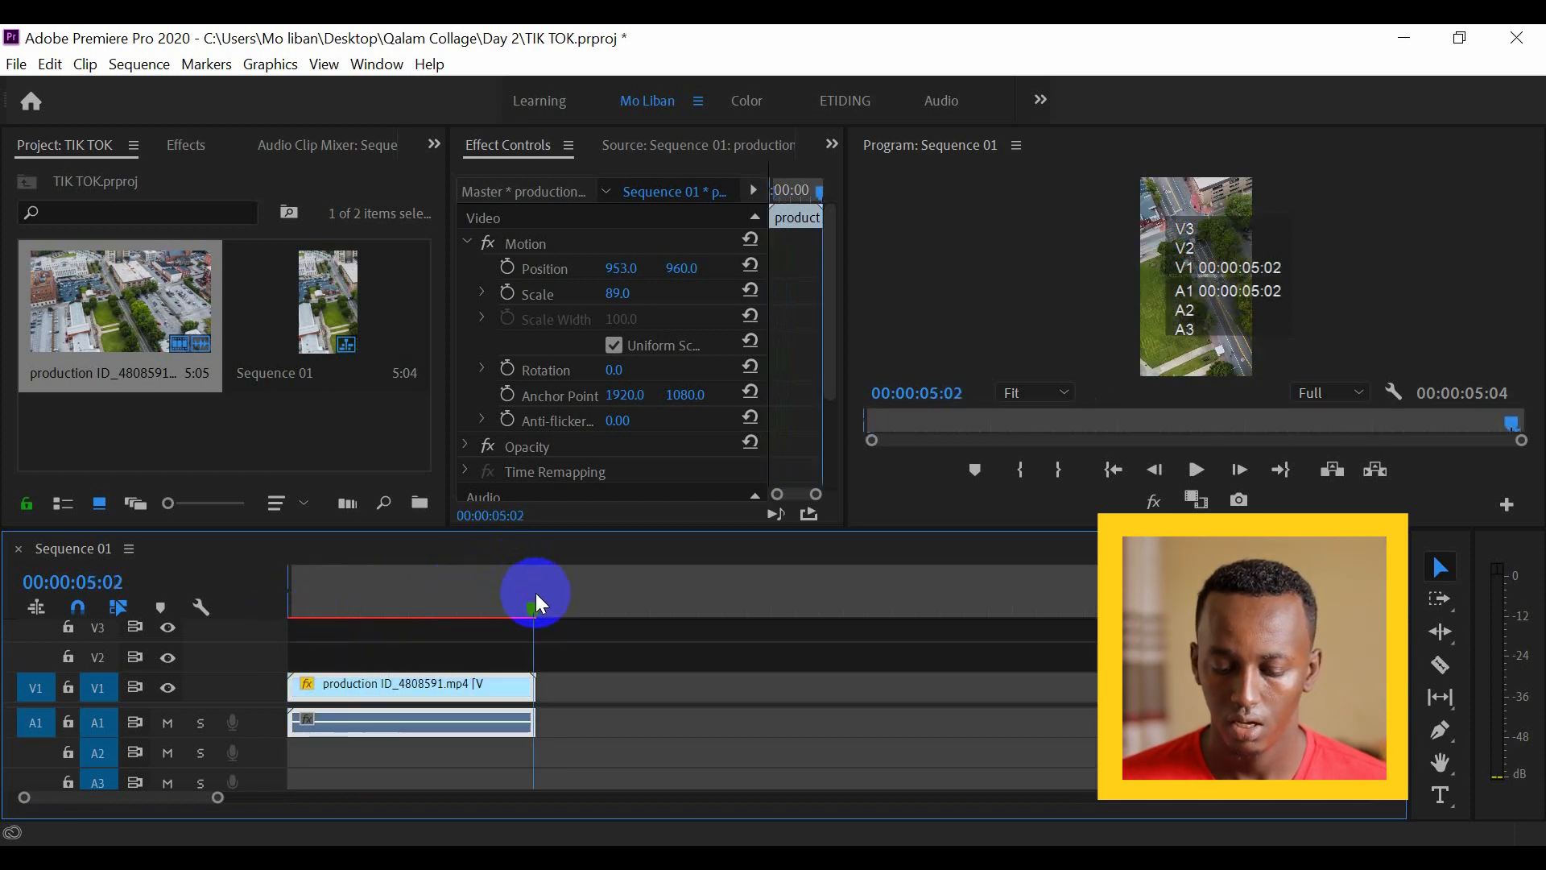
{"action": "key", "text": "o"}
{"action": "left_click_drag", "start_coordinate": [522, 597], "coordinate": [453, 605]}
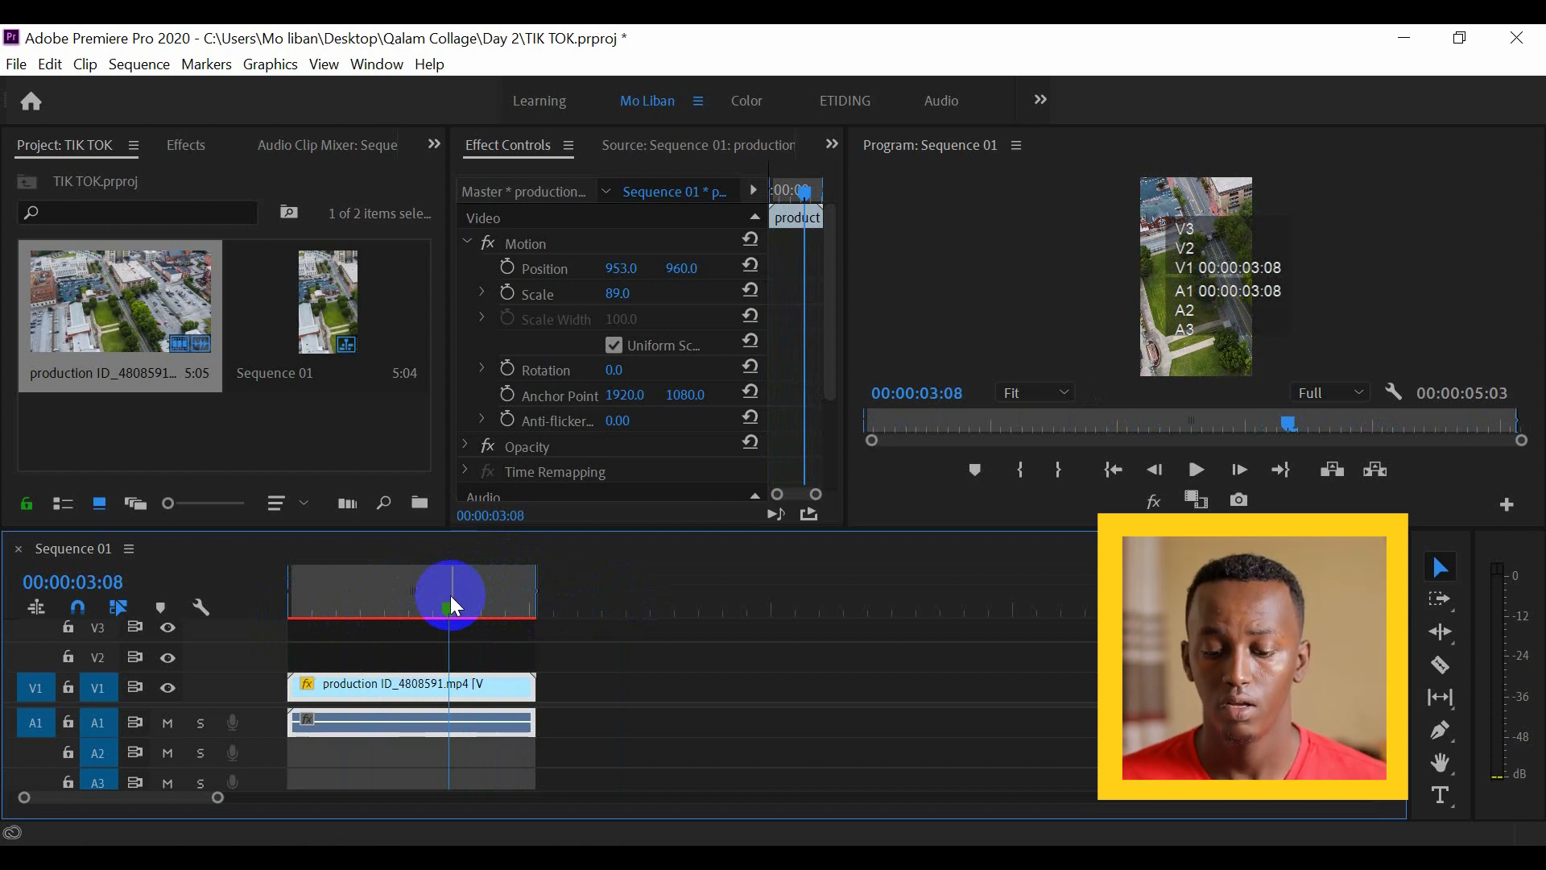
- Start exporting the sequence with the H.264 format and the Match Source - High bitrate preset
{"action": "key", "text": "ctrl+m"}
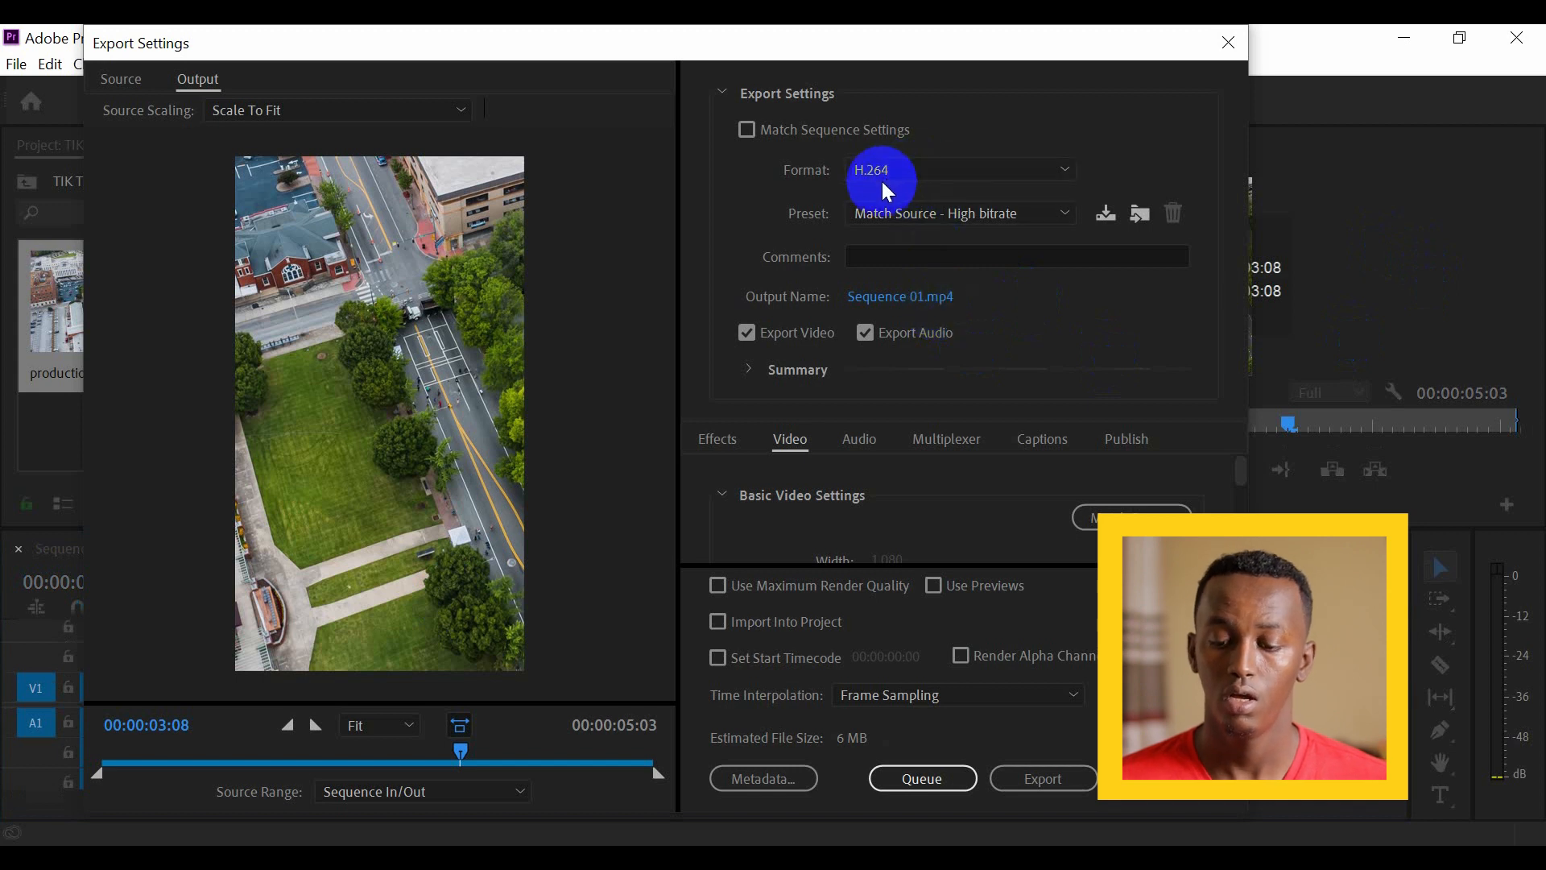
{"action": "left_click", "coordinate": [918, 177]}
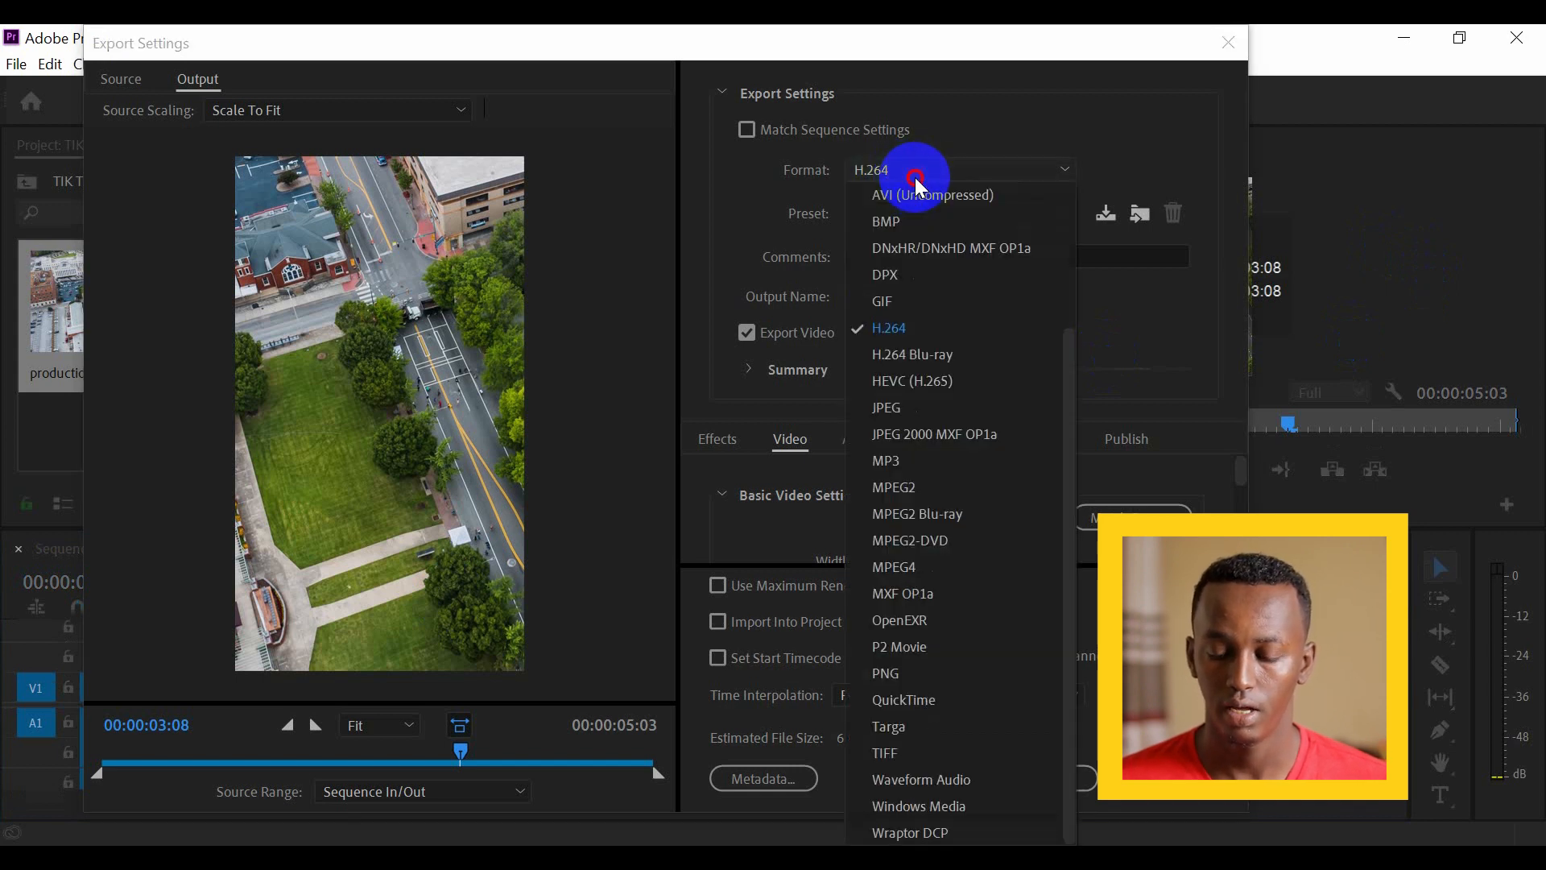
{"action": "left_click", "coordinate": [901, 338]}
{"action": "left_click", "coordinate": [930, 222]}
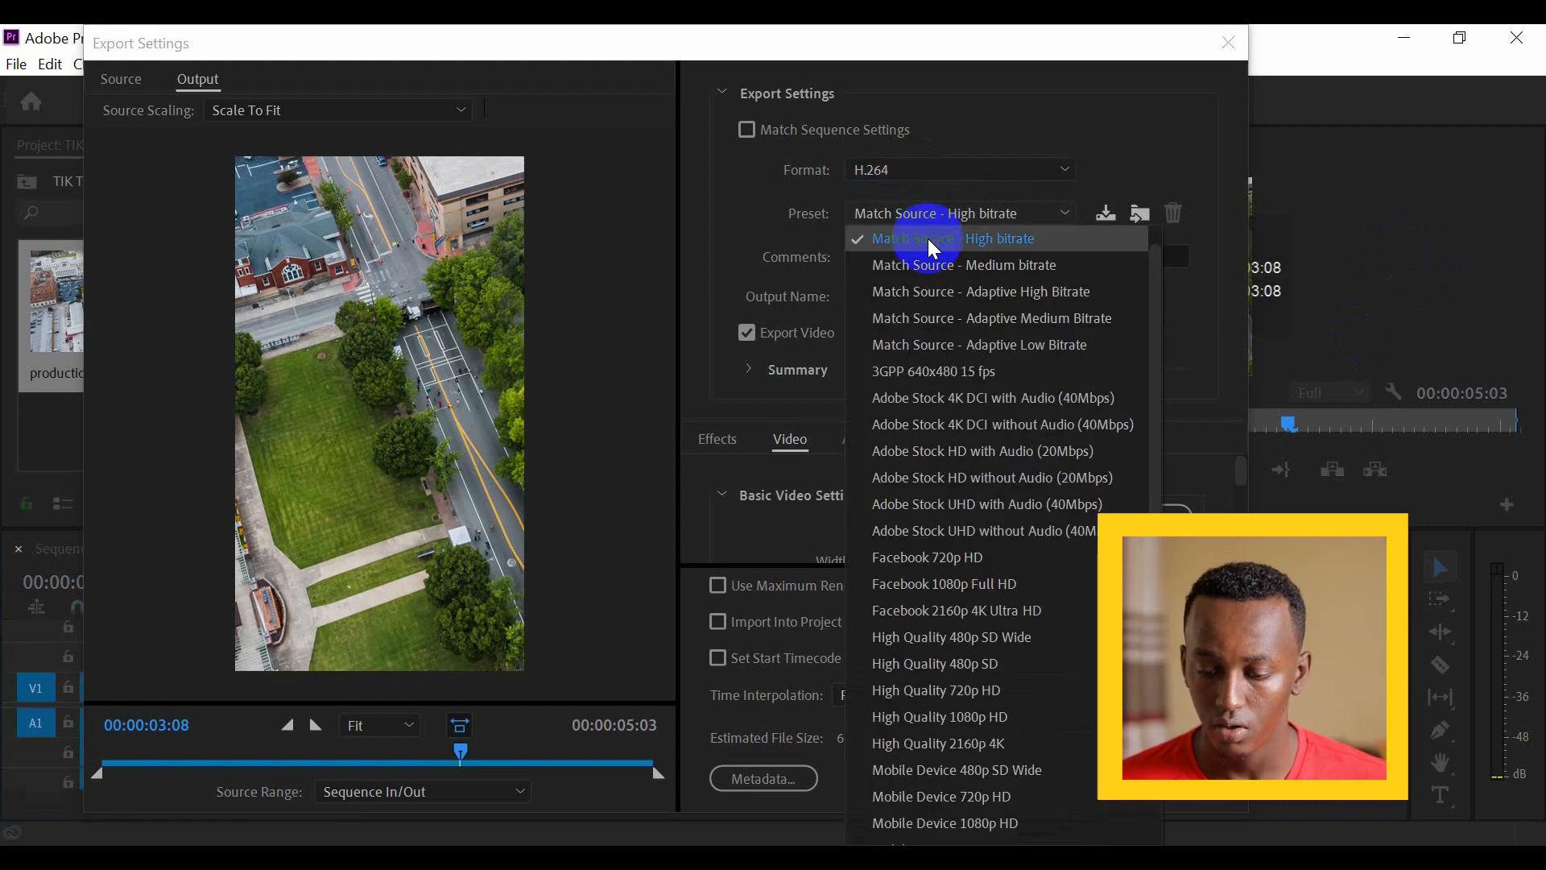
{"action": "left_click", "coordinate": [928, 238]}
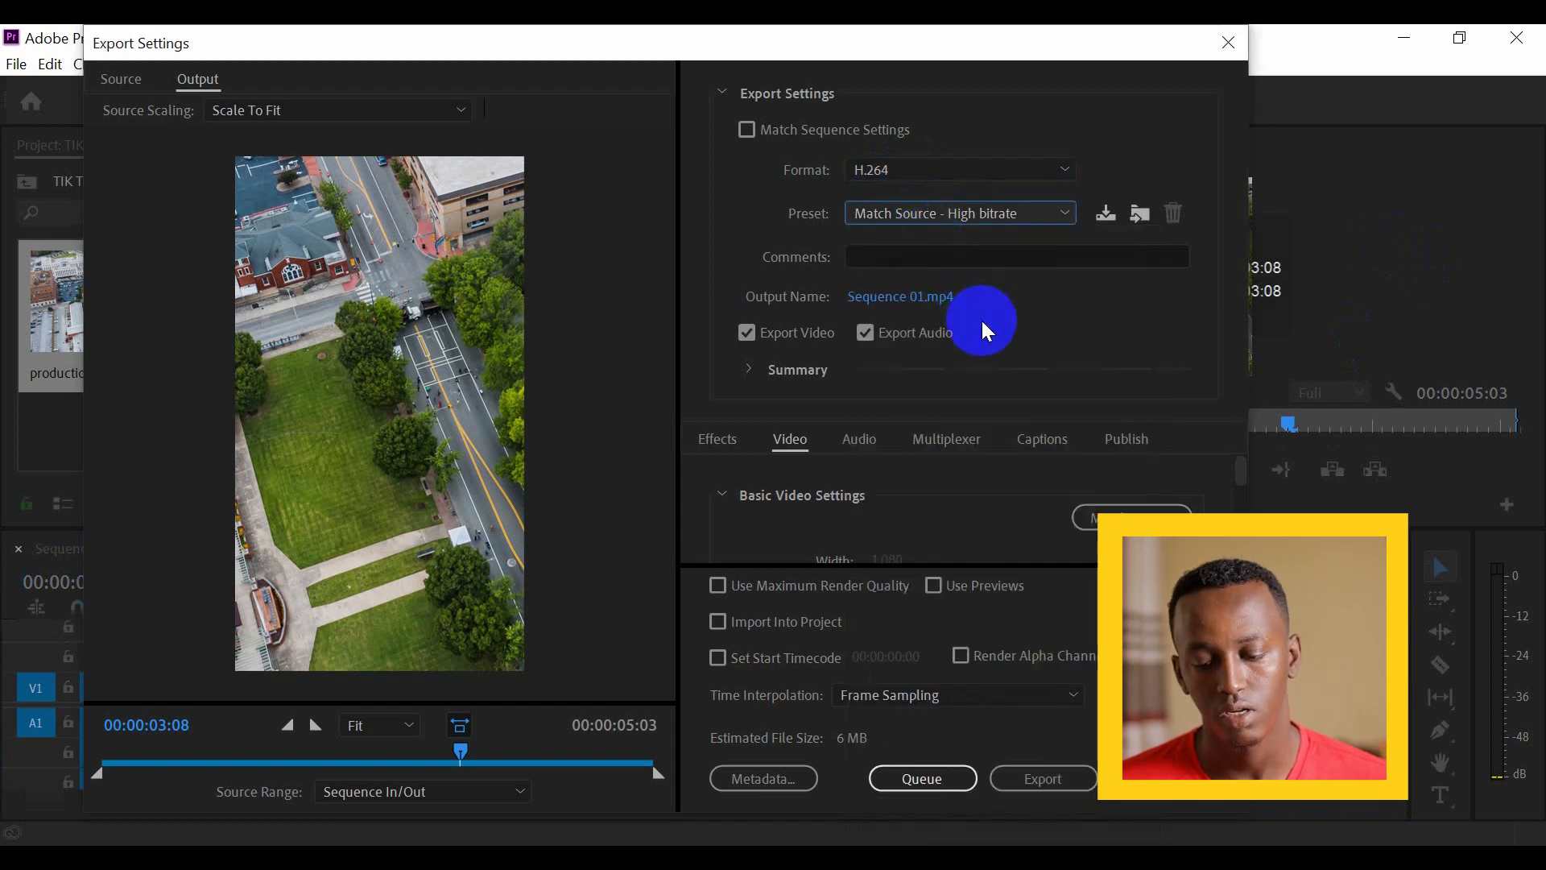
- Set the export output to Muuqaal Tik Tok.mp4 in the Tik Tok Best Export folder on the Desktop
{"action": "left_click", "coordinate": [931, 304]}
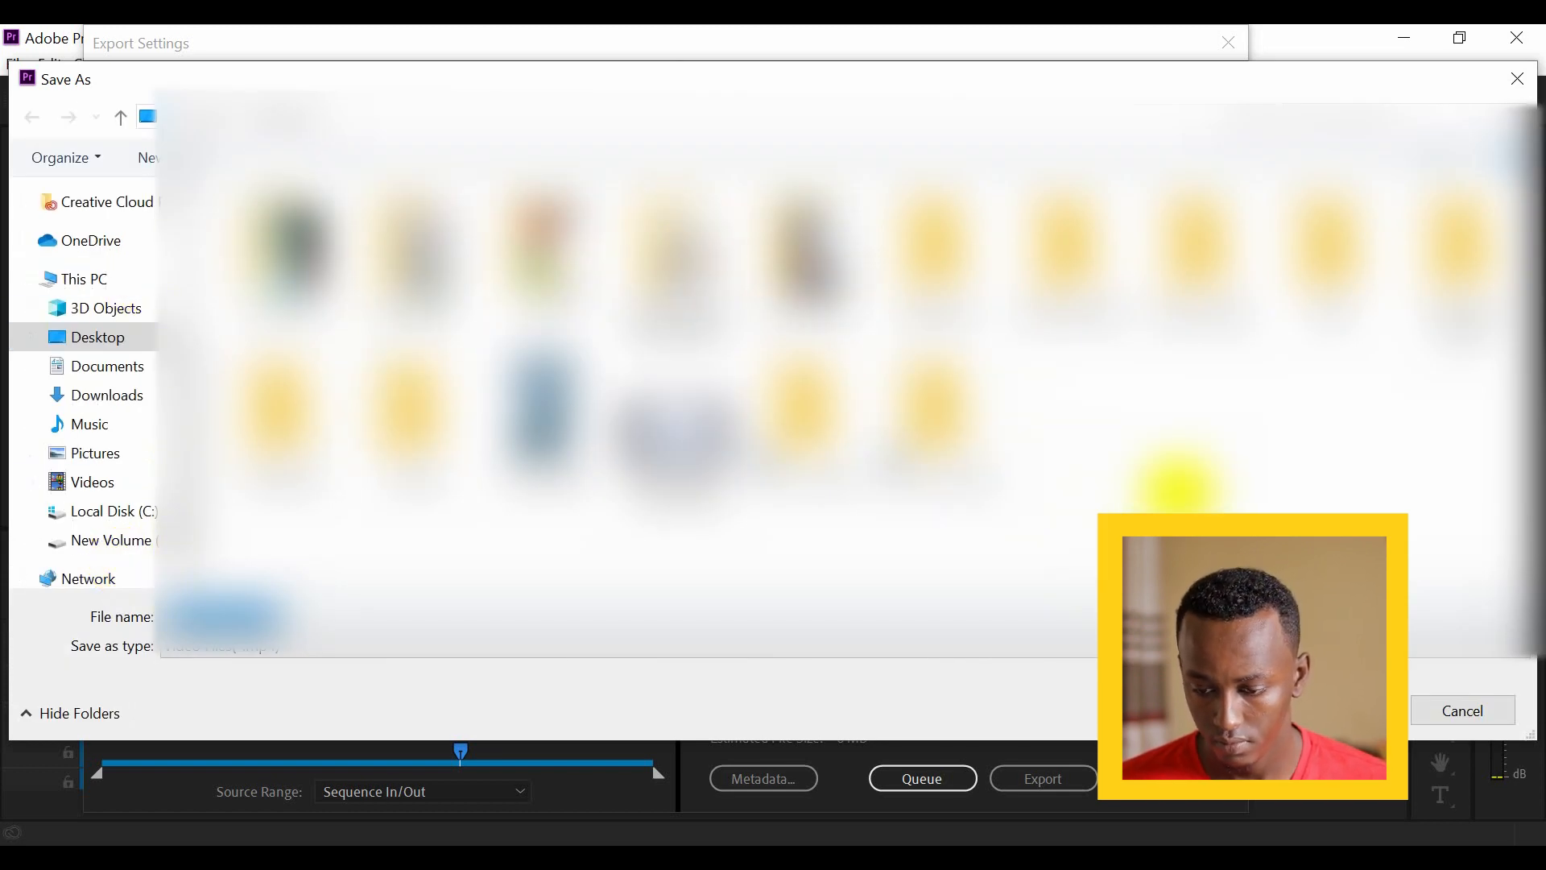
{"action": "double_click", "coordinate": [1442, 242]}
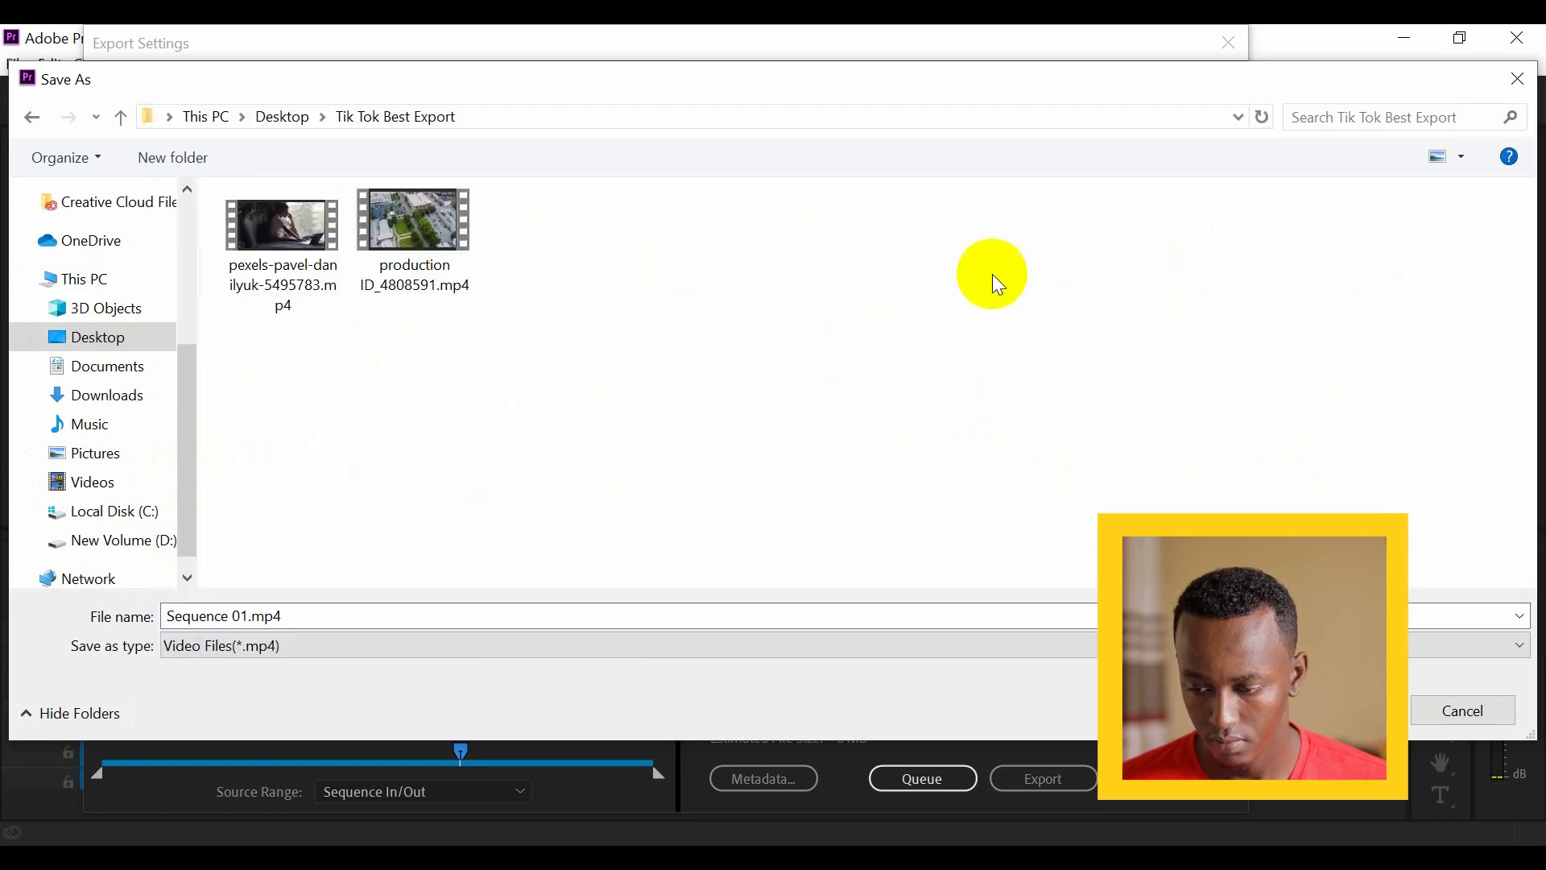
{"action": "left_click", "coordinate": [247, 618]}
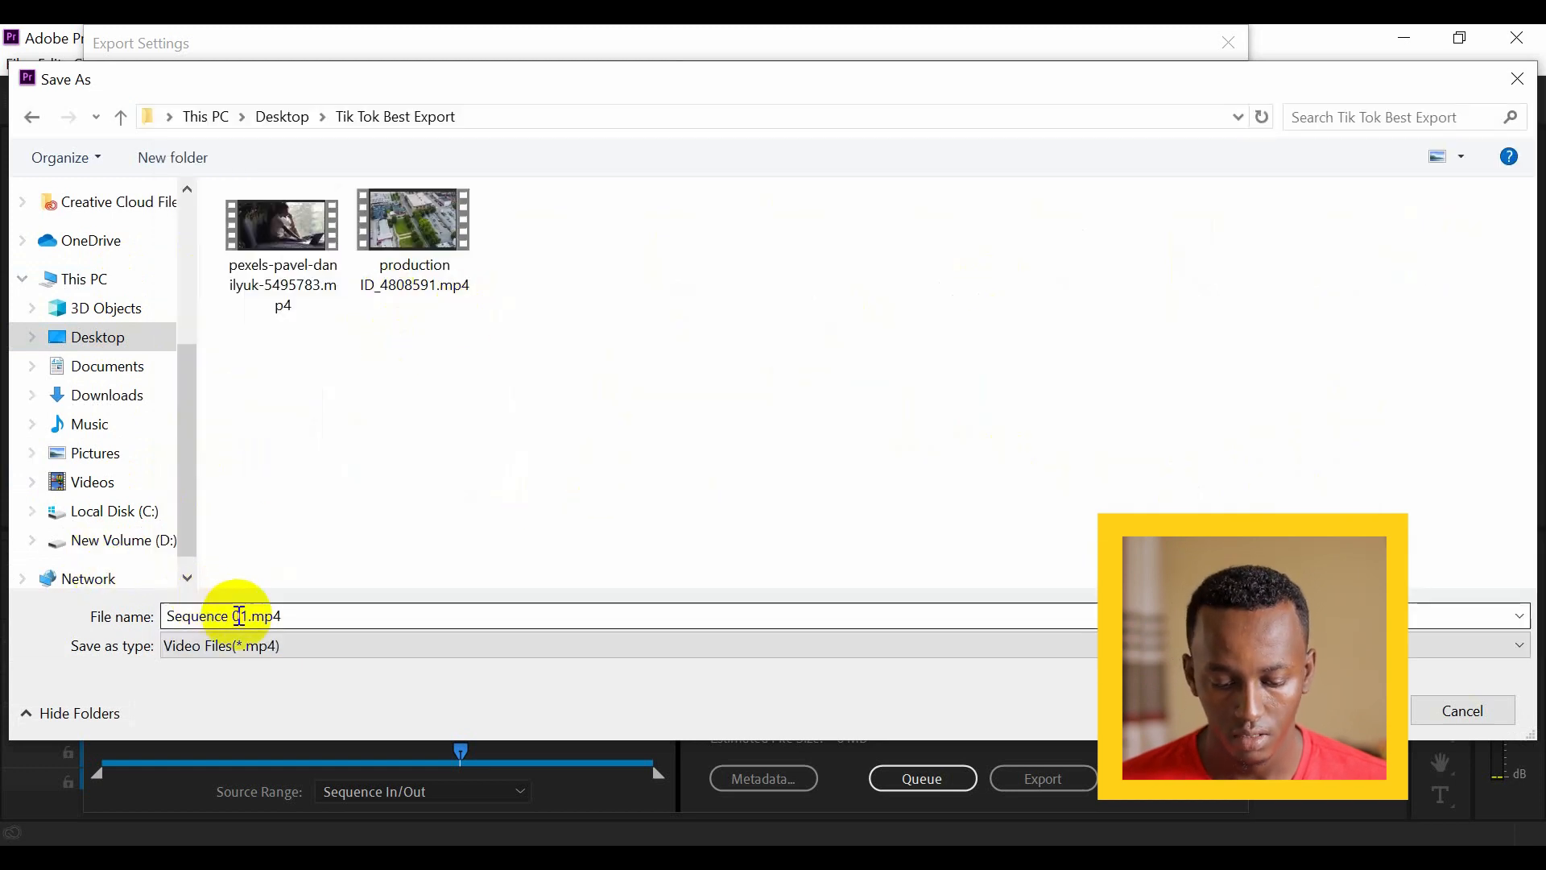
{"action": "left_click", "coordinate": [248, 618]}
{"action": "left_click", "coordinate": [248, 618]}
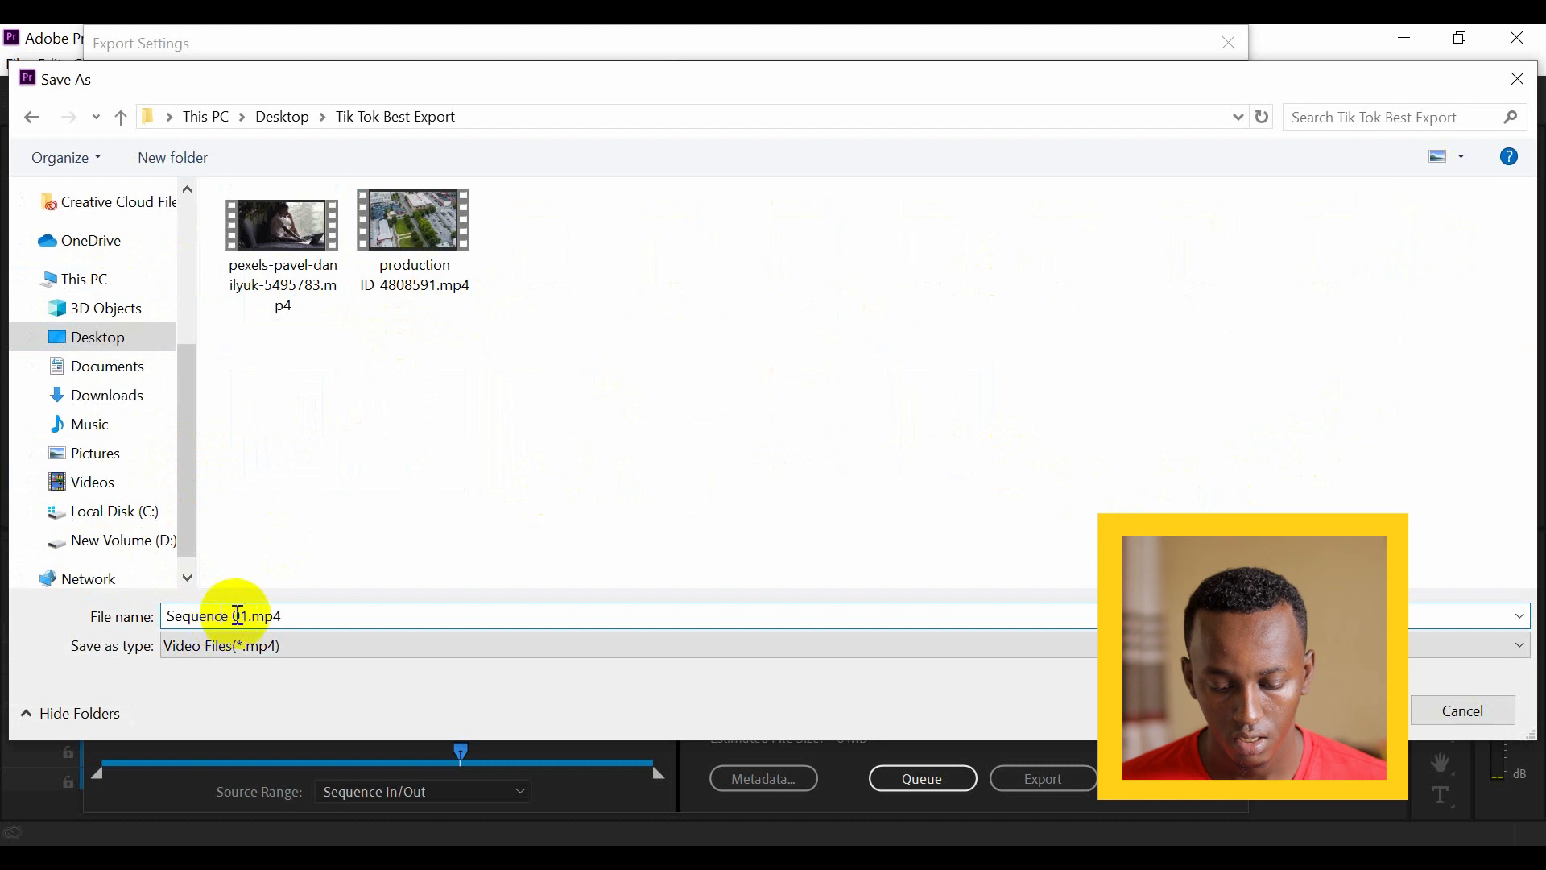
{"action": "left_click_drag", "start_coordinate": [249, 617], "coordinate": [161, 617]}
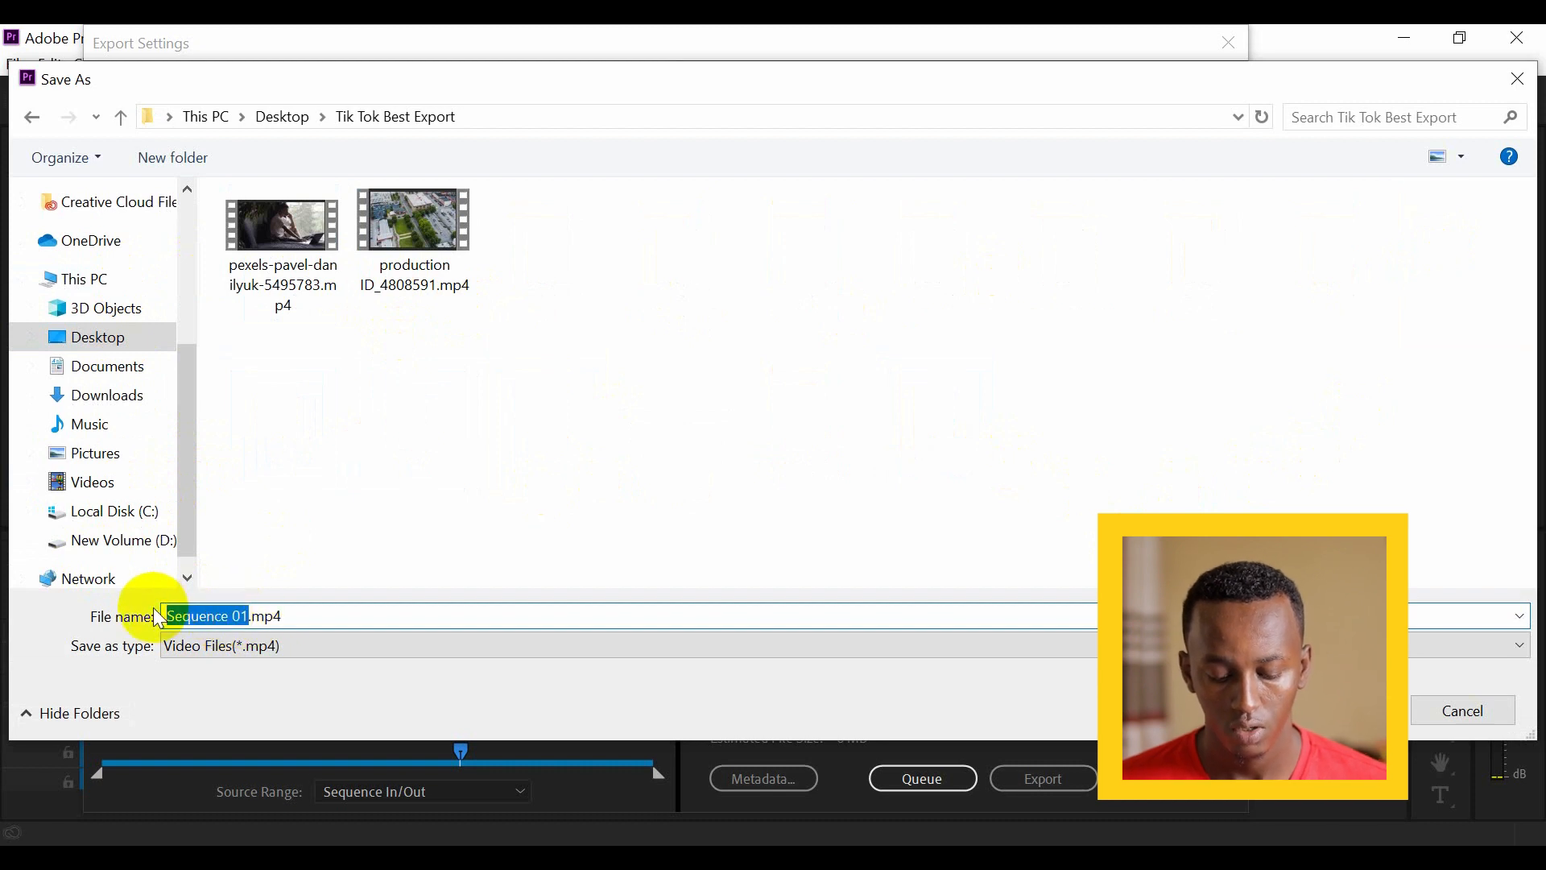
{"action": "type", "text": "Muuq"}
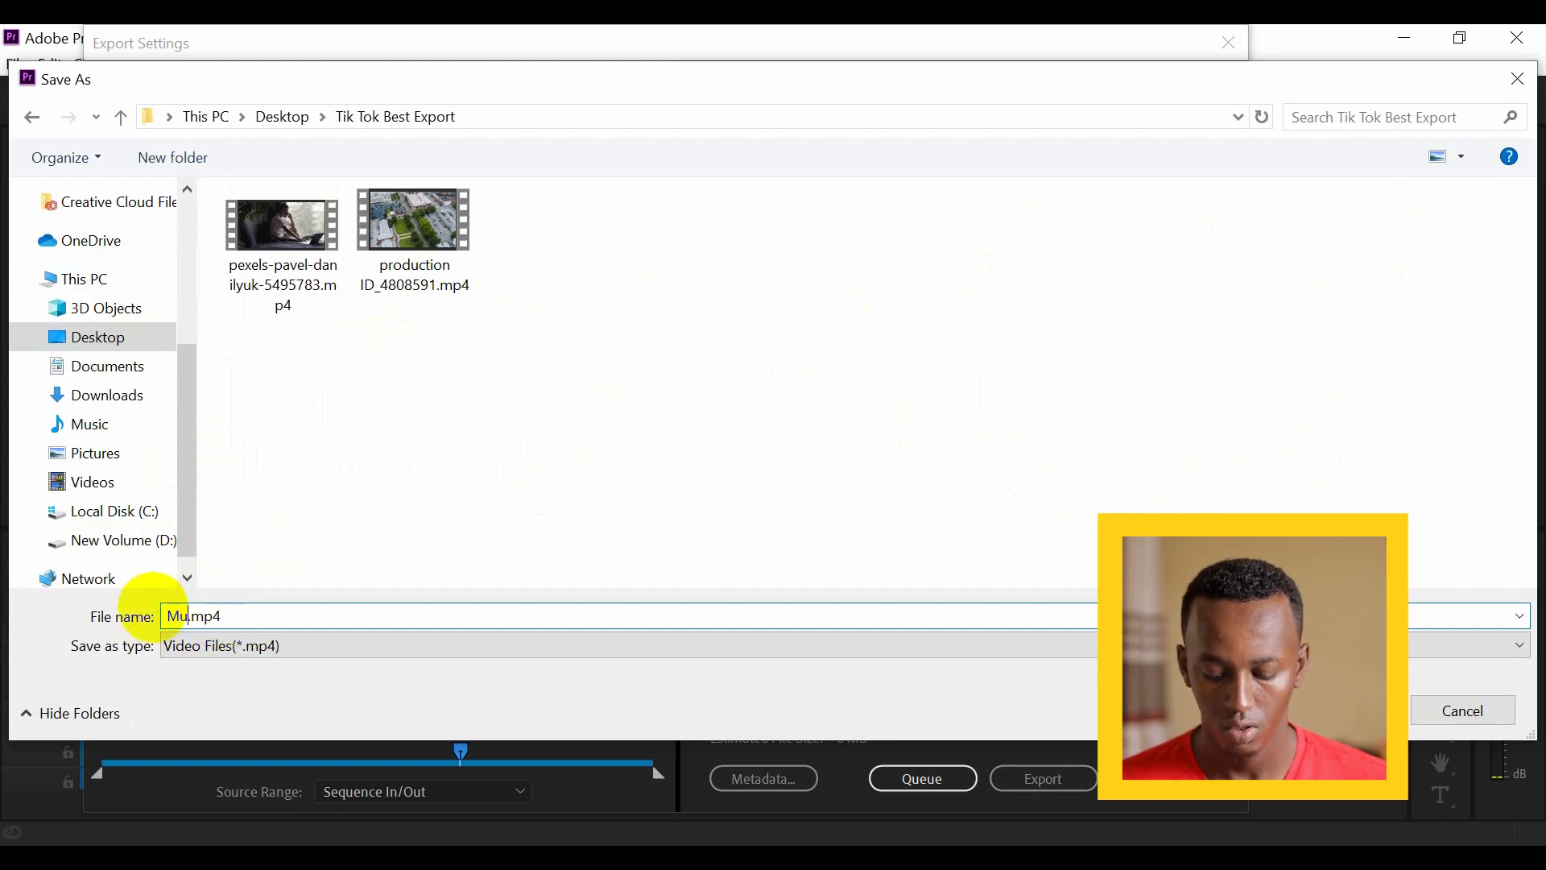
{"action": "type", "text": "aal Tik "}
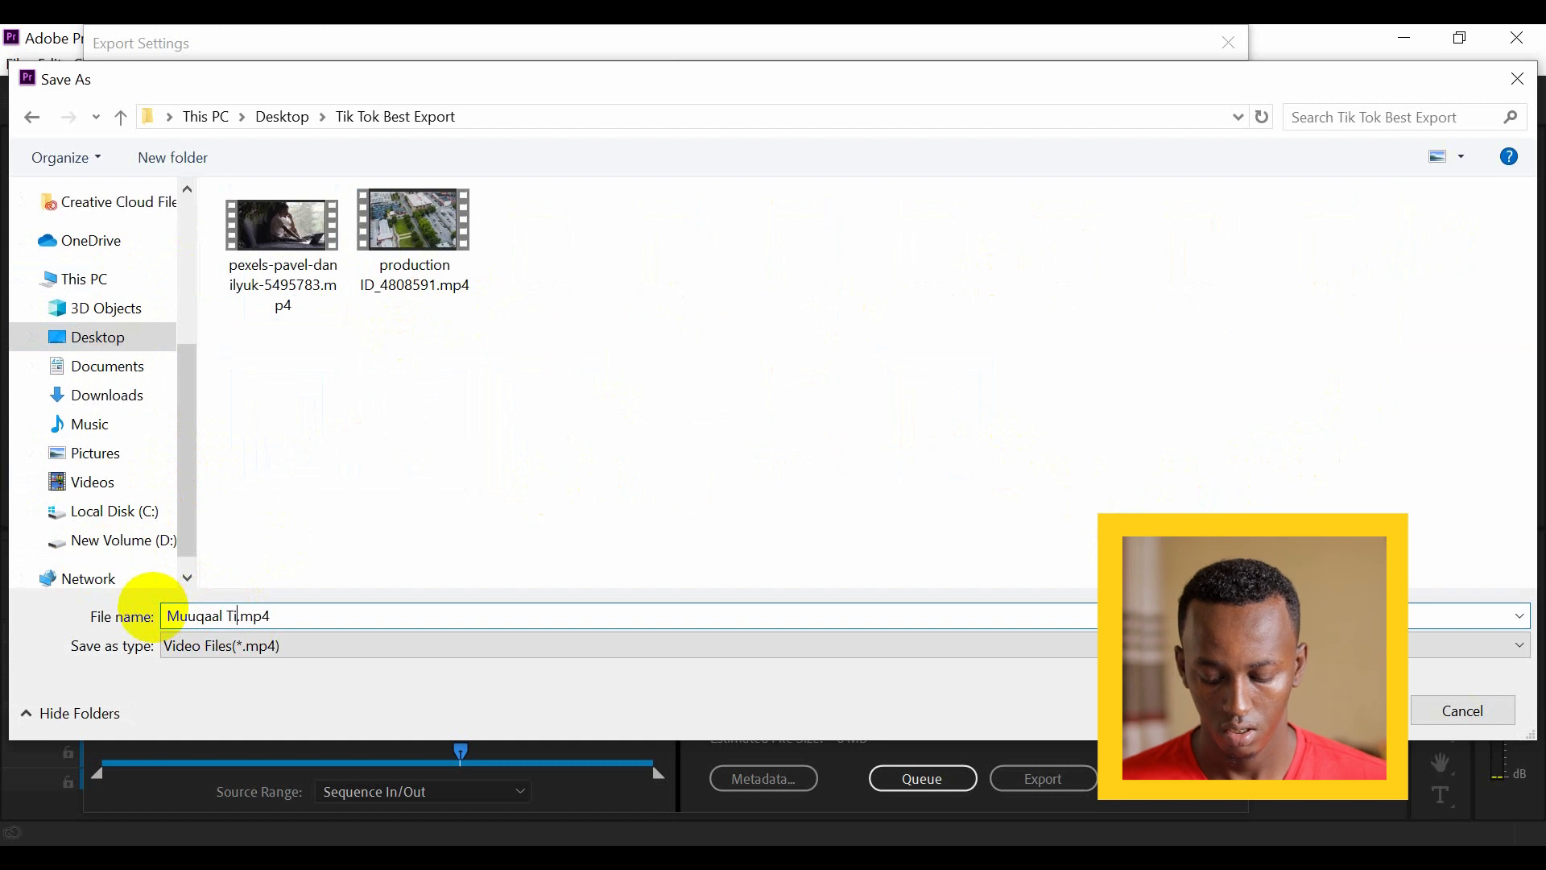
{"action": "type", "text": "Tok"}
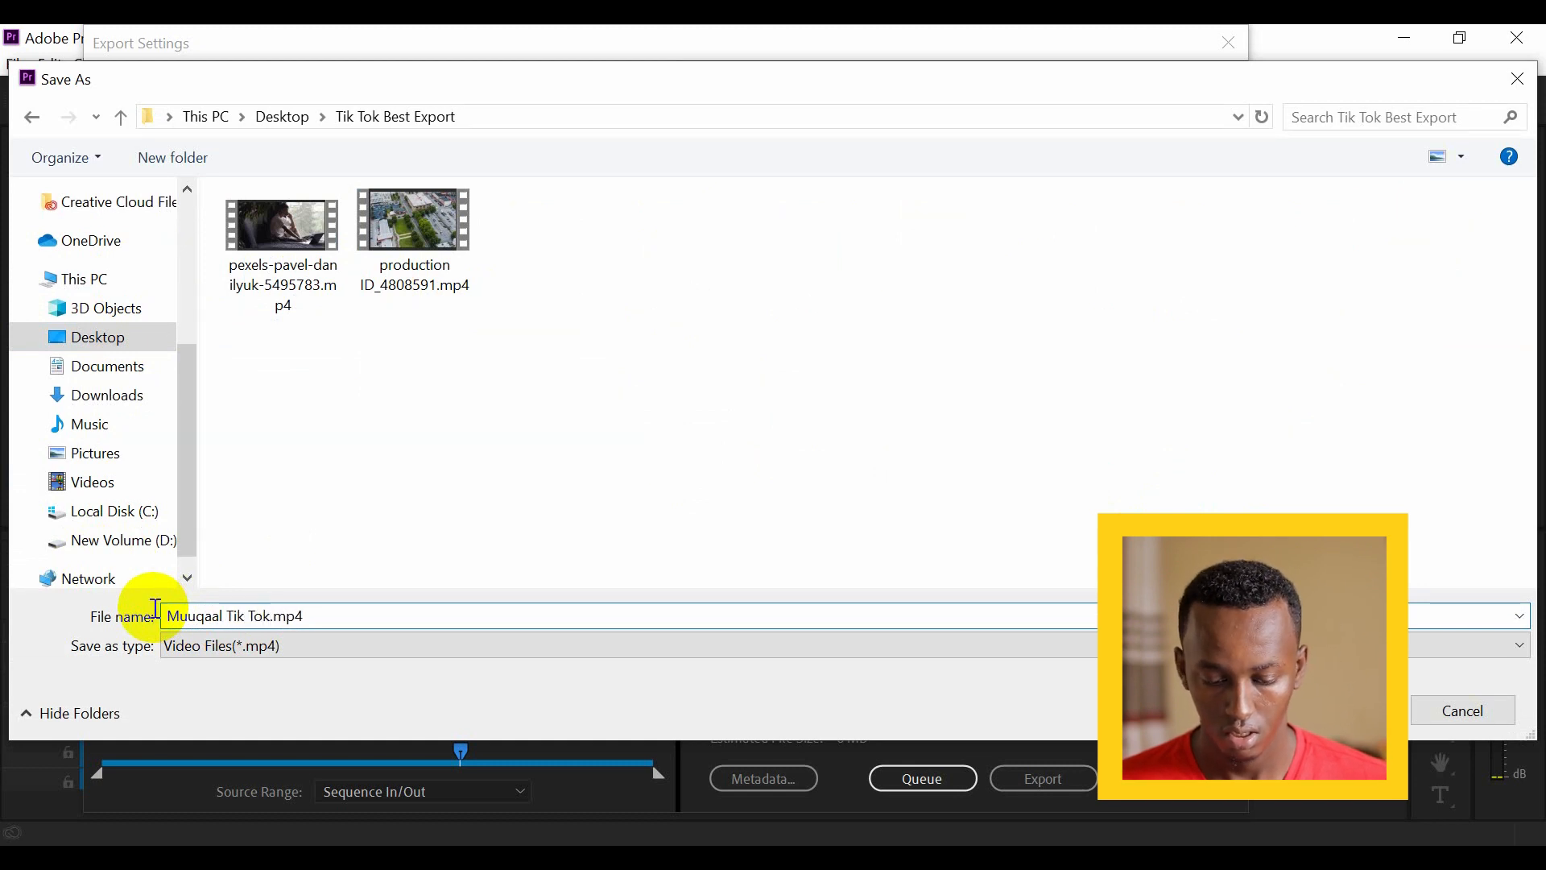
{"action": "key", "text": "ctrl+a"}
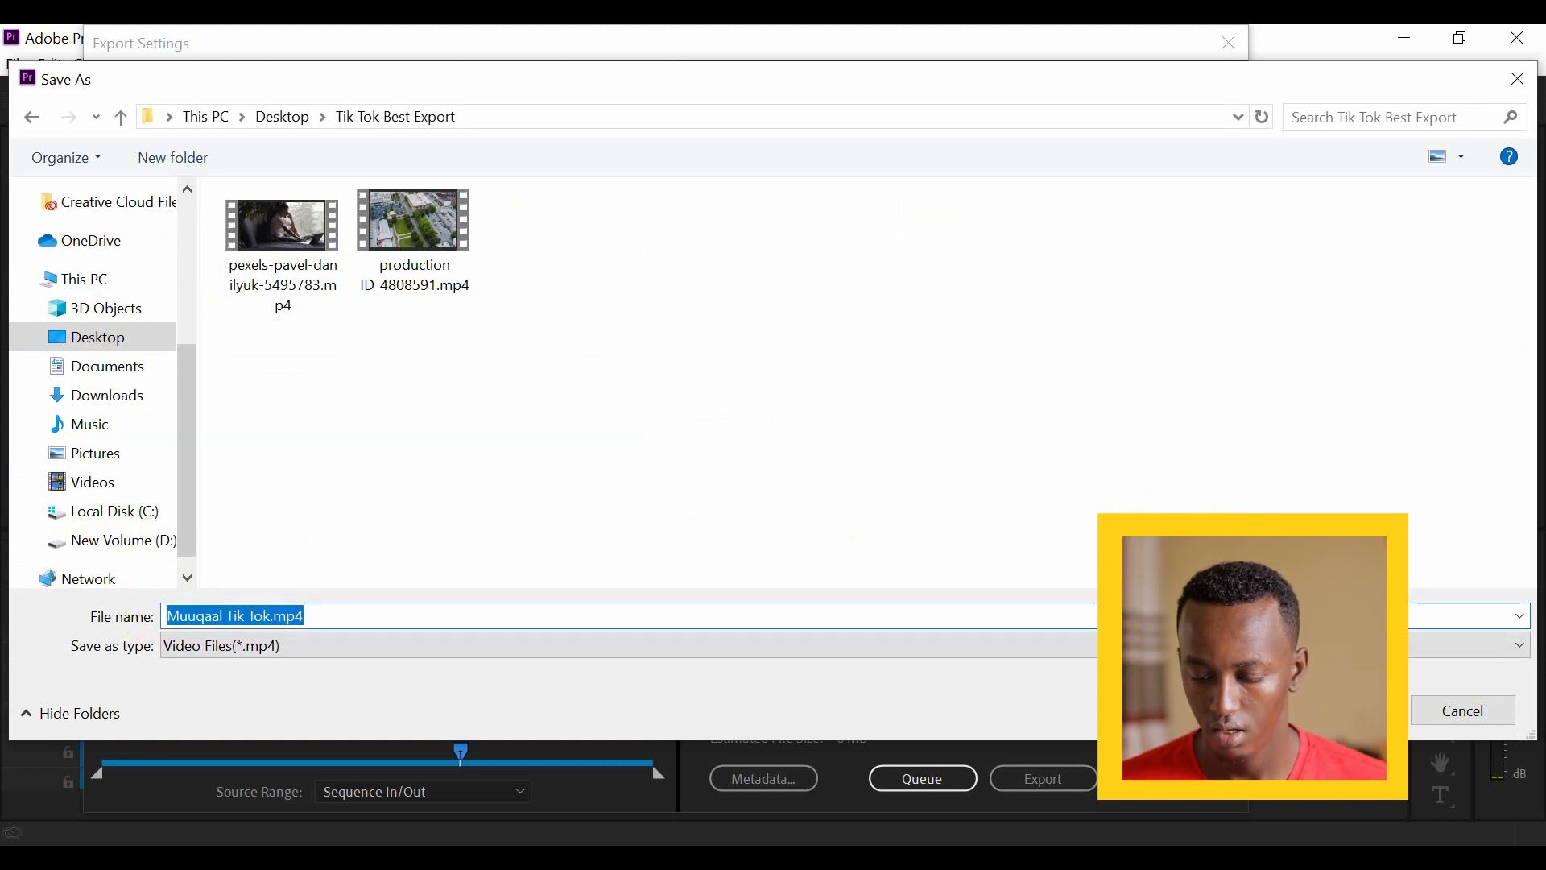
{"action": "key", "text": "Return"}
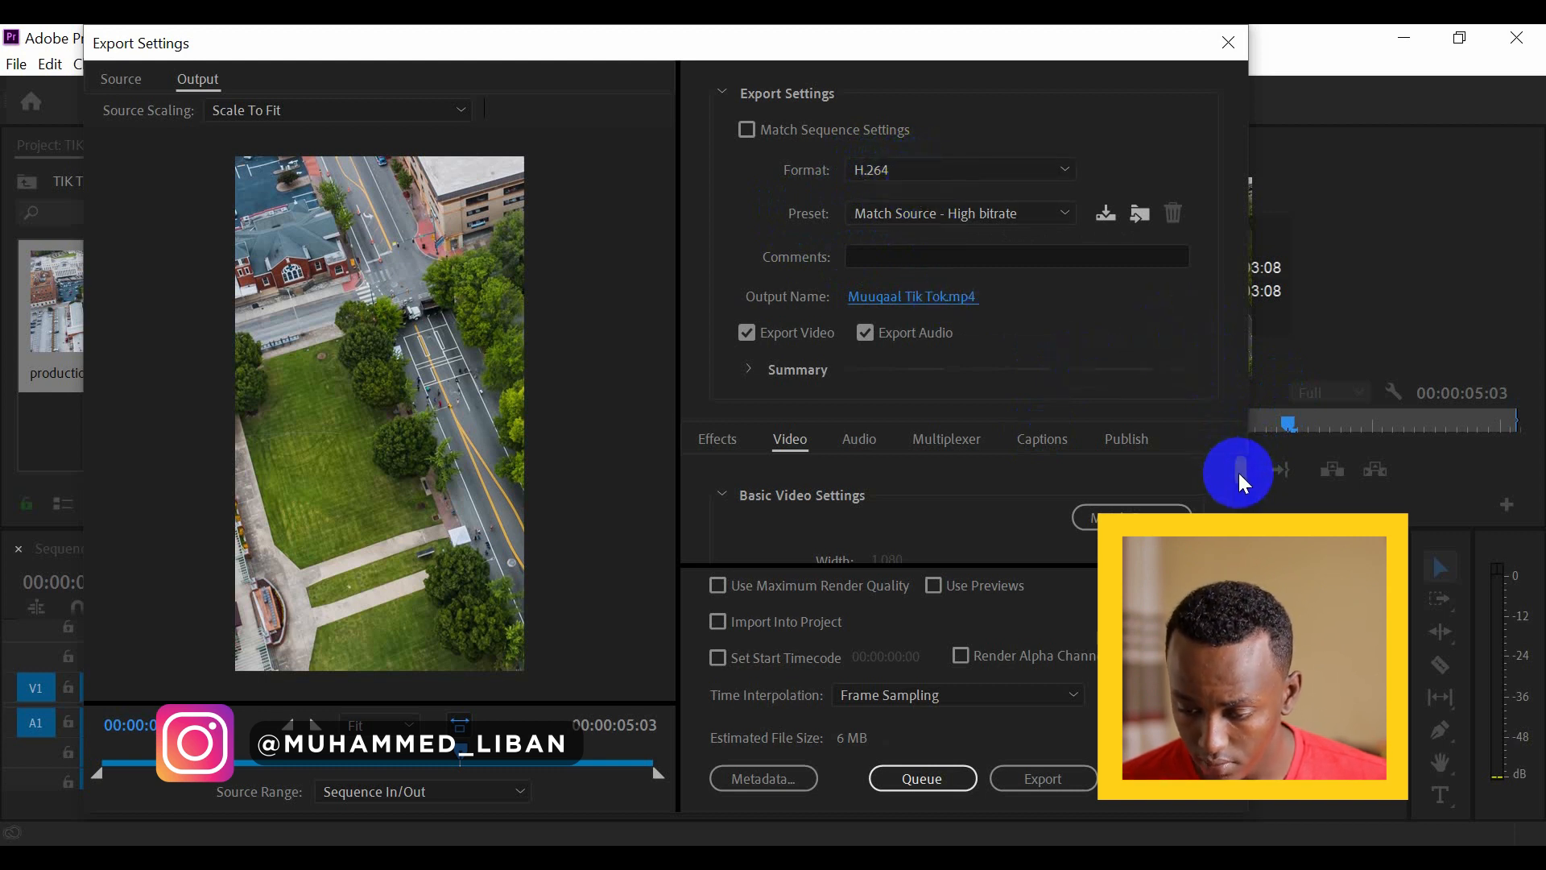
- Enable Render at Maximum Depth in the basic video settings of the export
{"action": "left_click_drag", "start_coordinate": [1238, 474], "coordinate": [1239, 480]}
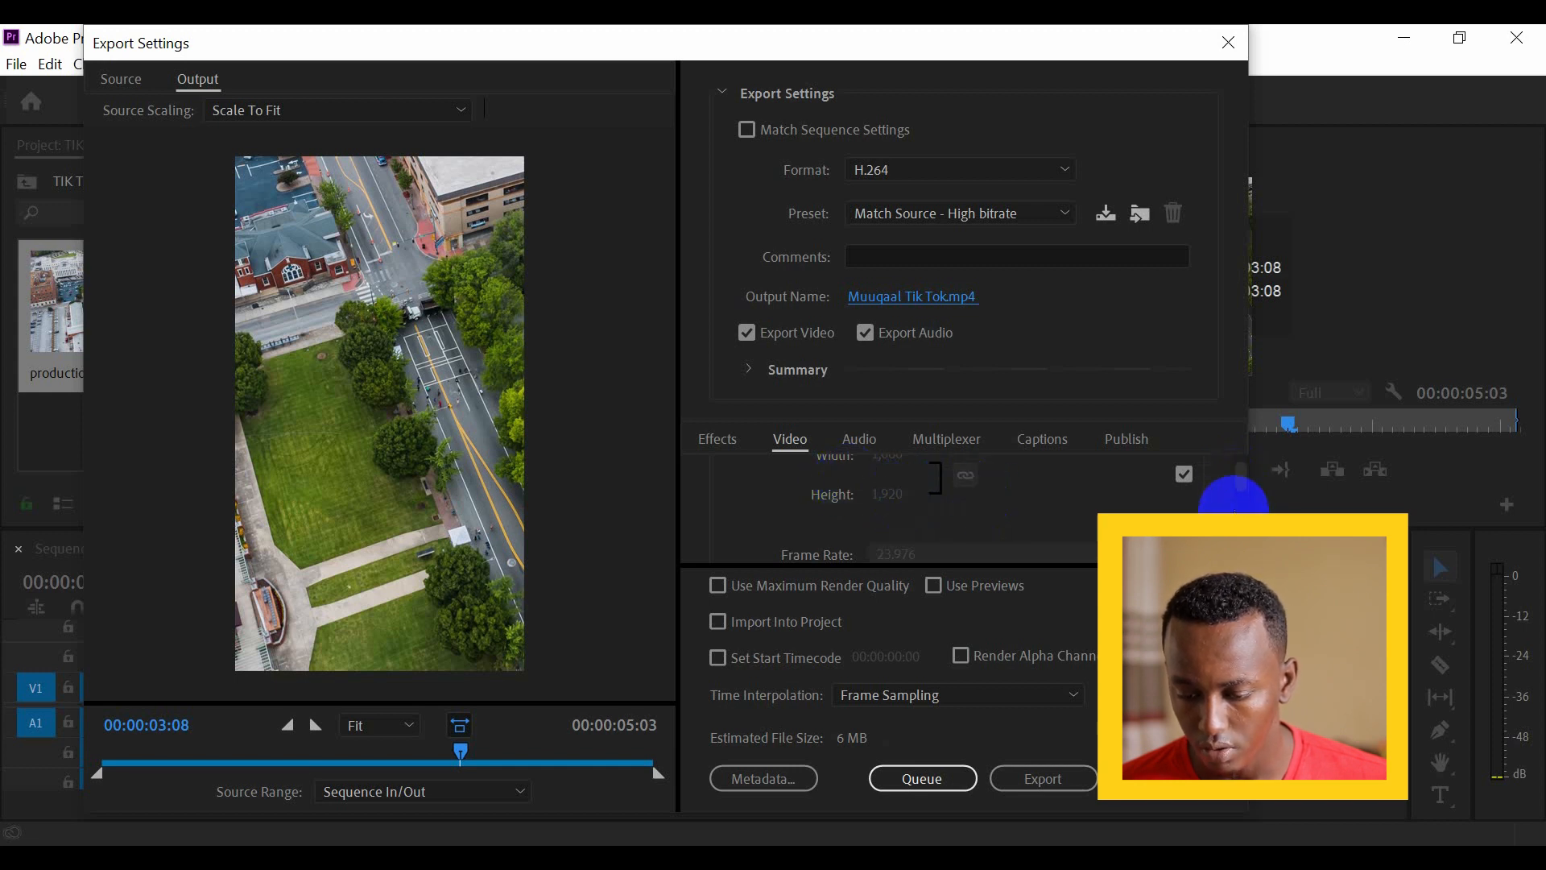
{"action": "left_click_drag", "start_coordinate": [1239, 484], "coordinate": [1240, 495]}
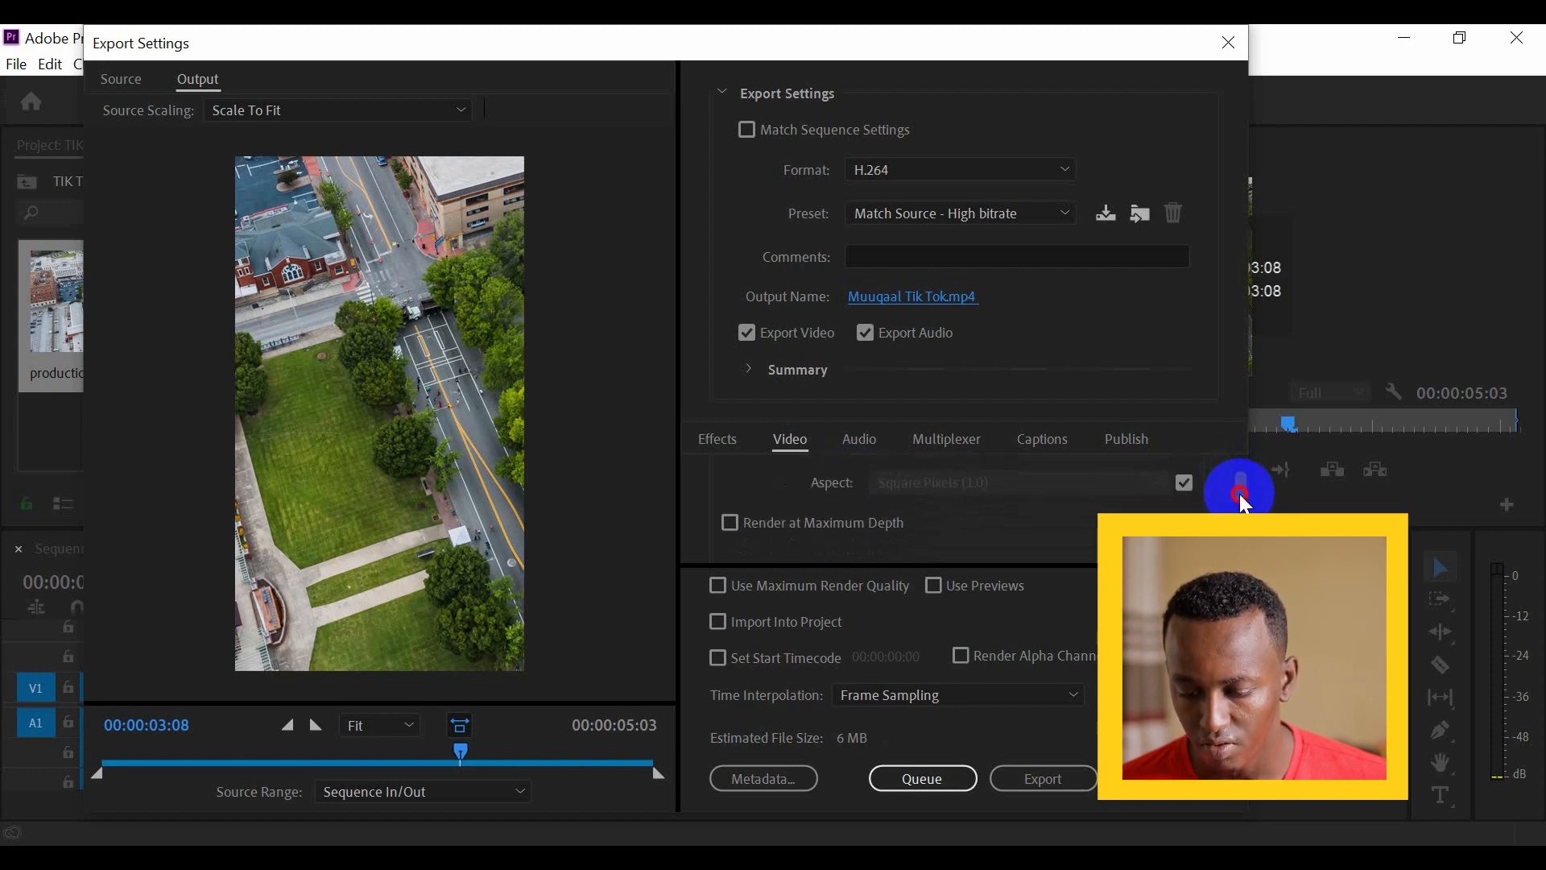
{"action": "left_click", "coordinate": [766, 511]}
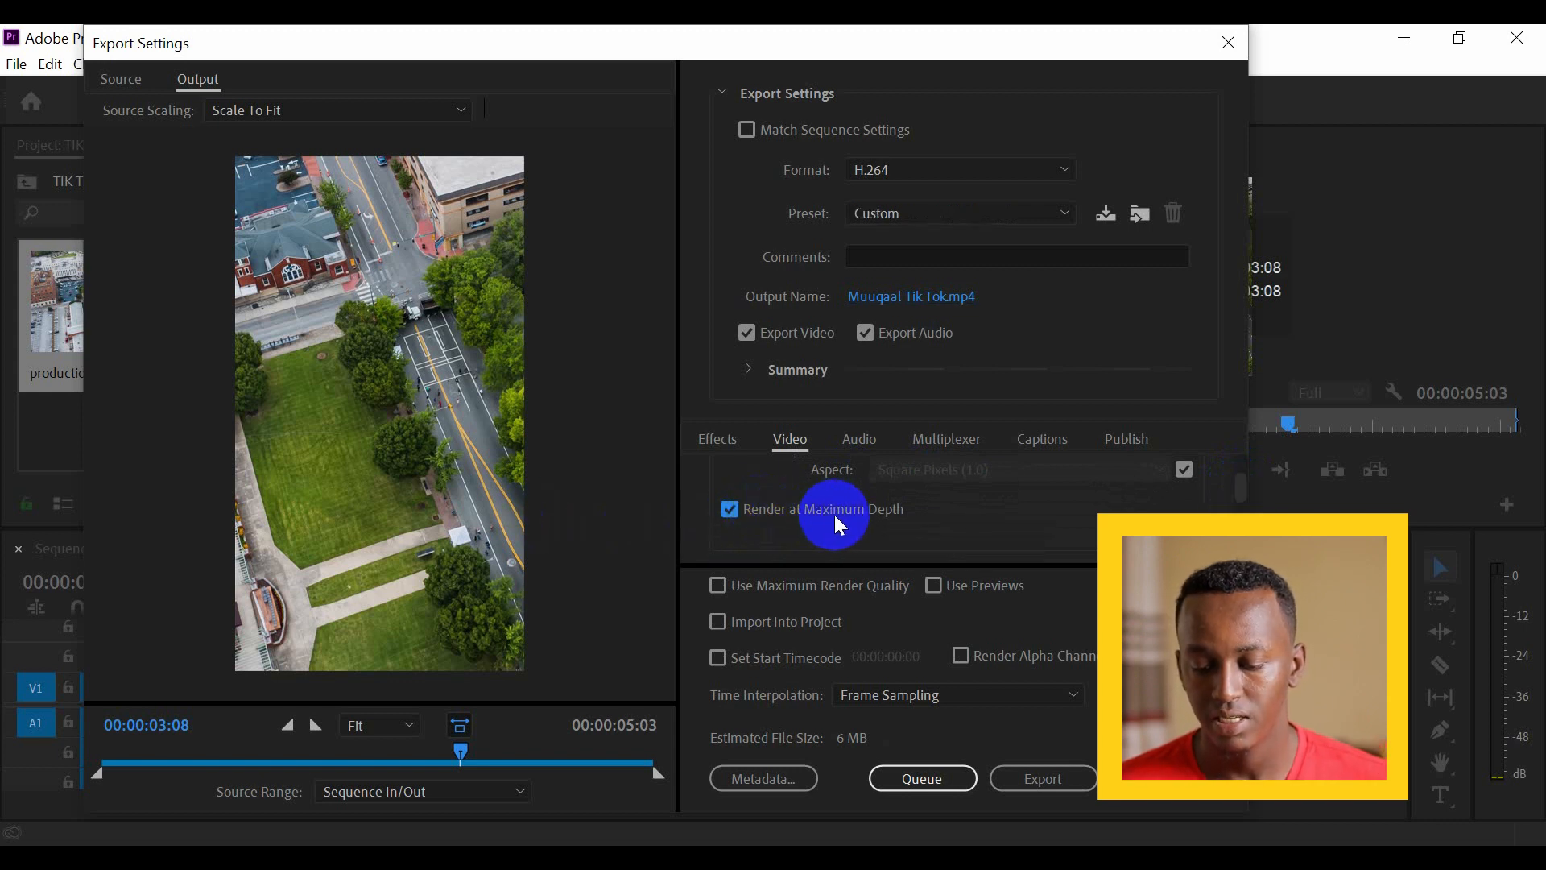
- Set the export's bitrate encoding to CBR and raise the target bitrate slightly
{"action": "left_click_drag", "start_coordinate": [1240, 494], "coordinate": [1240, 533]}
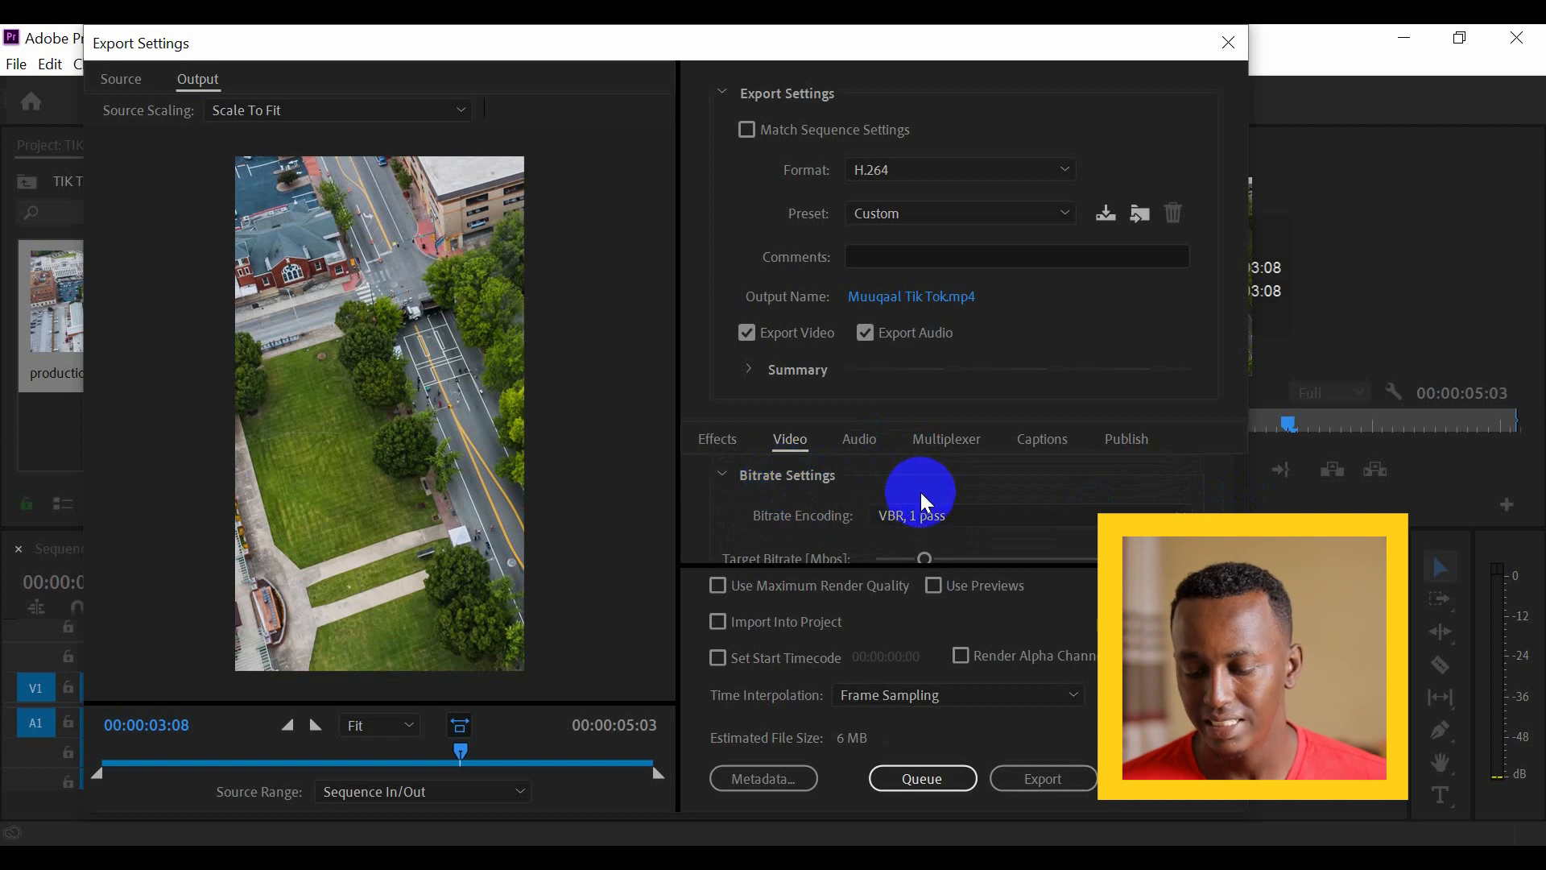
{"action": "left_click", "coordinate": [934, 517]}
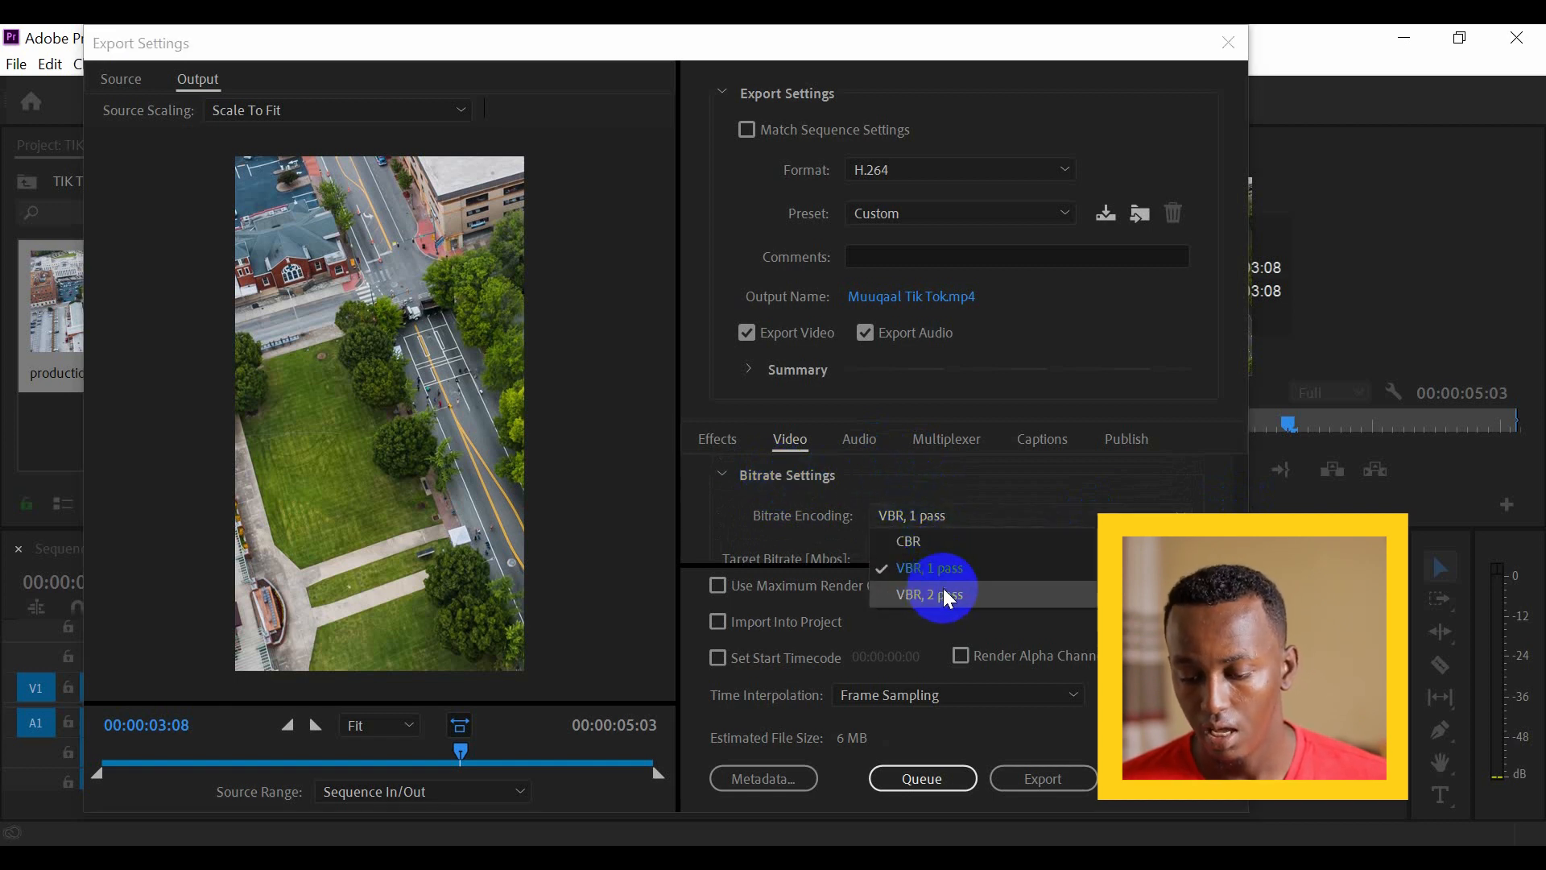
{"action": "left_click", "coordinate": [934, 541]}
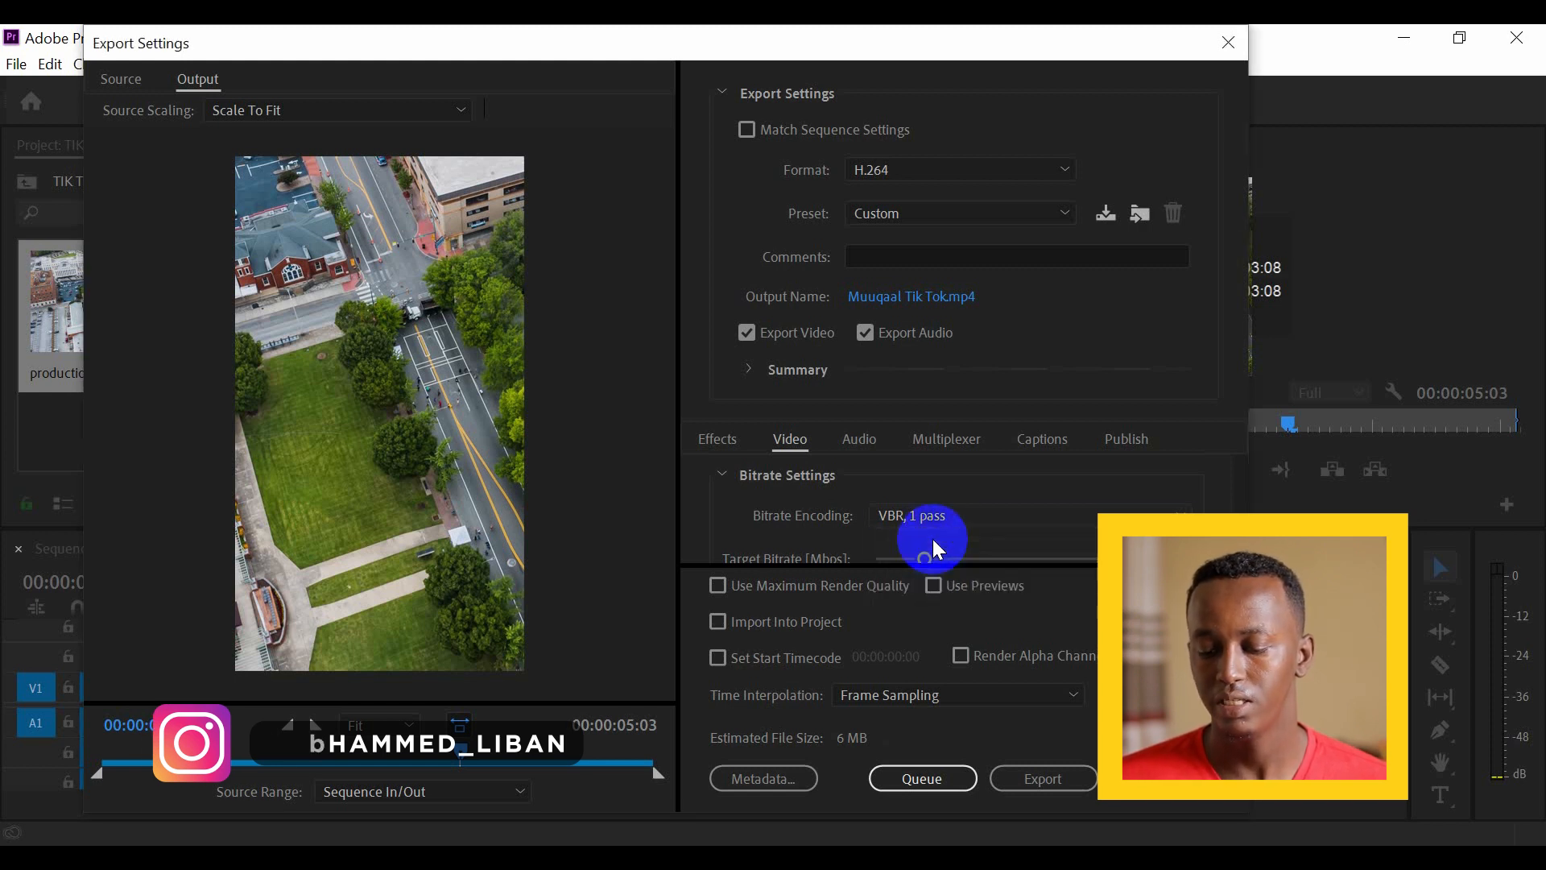
{"action": "scroll", "coordinate": [984, 528], "scroll_direction": "down", "scroll_amount": 1}
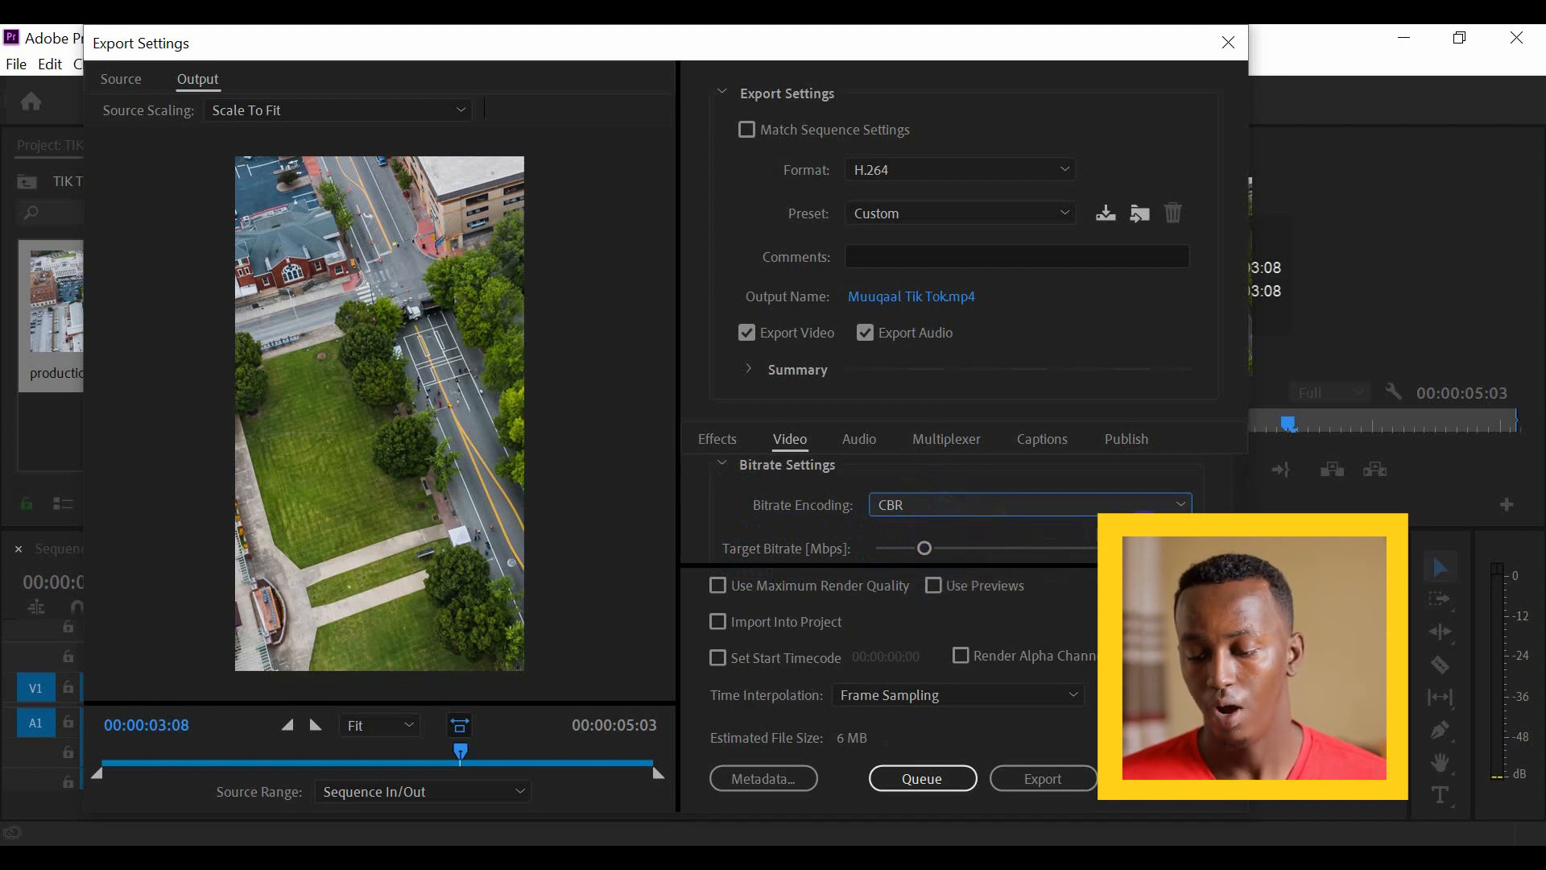
{"action": "left_click_drag", "start_coordinate": [924, 548], "coordinate": [948, 547]}
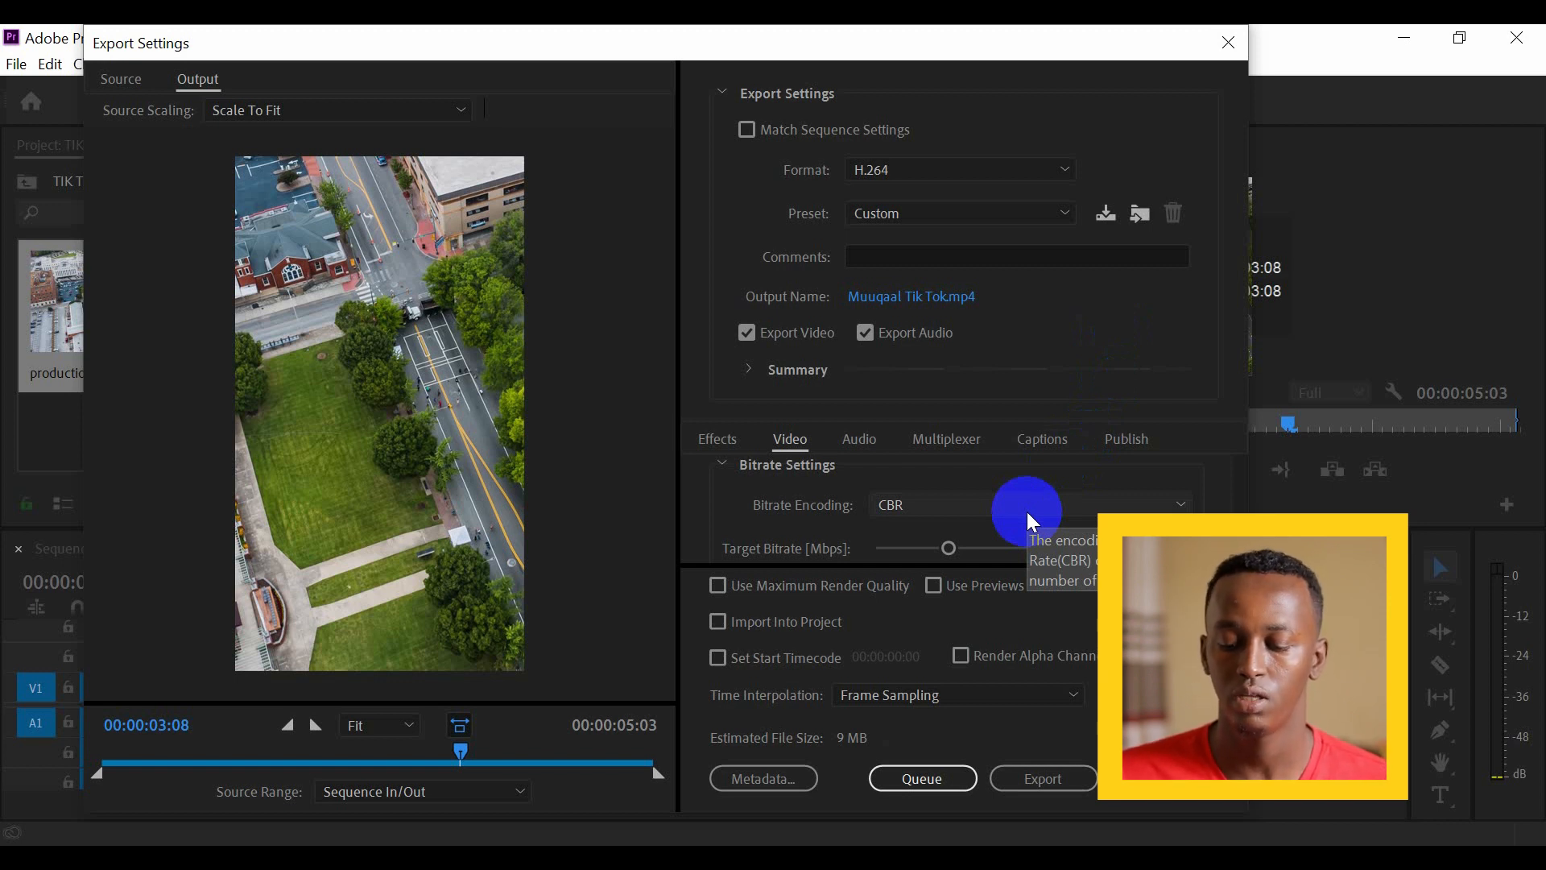
- Save the export settings as a preset named Tik Tok Hight Resolution Video 9:16 and export the sequence
{"action": "left_click", "coordinate": [1106, 216]}
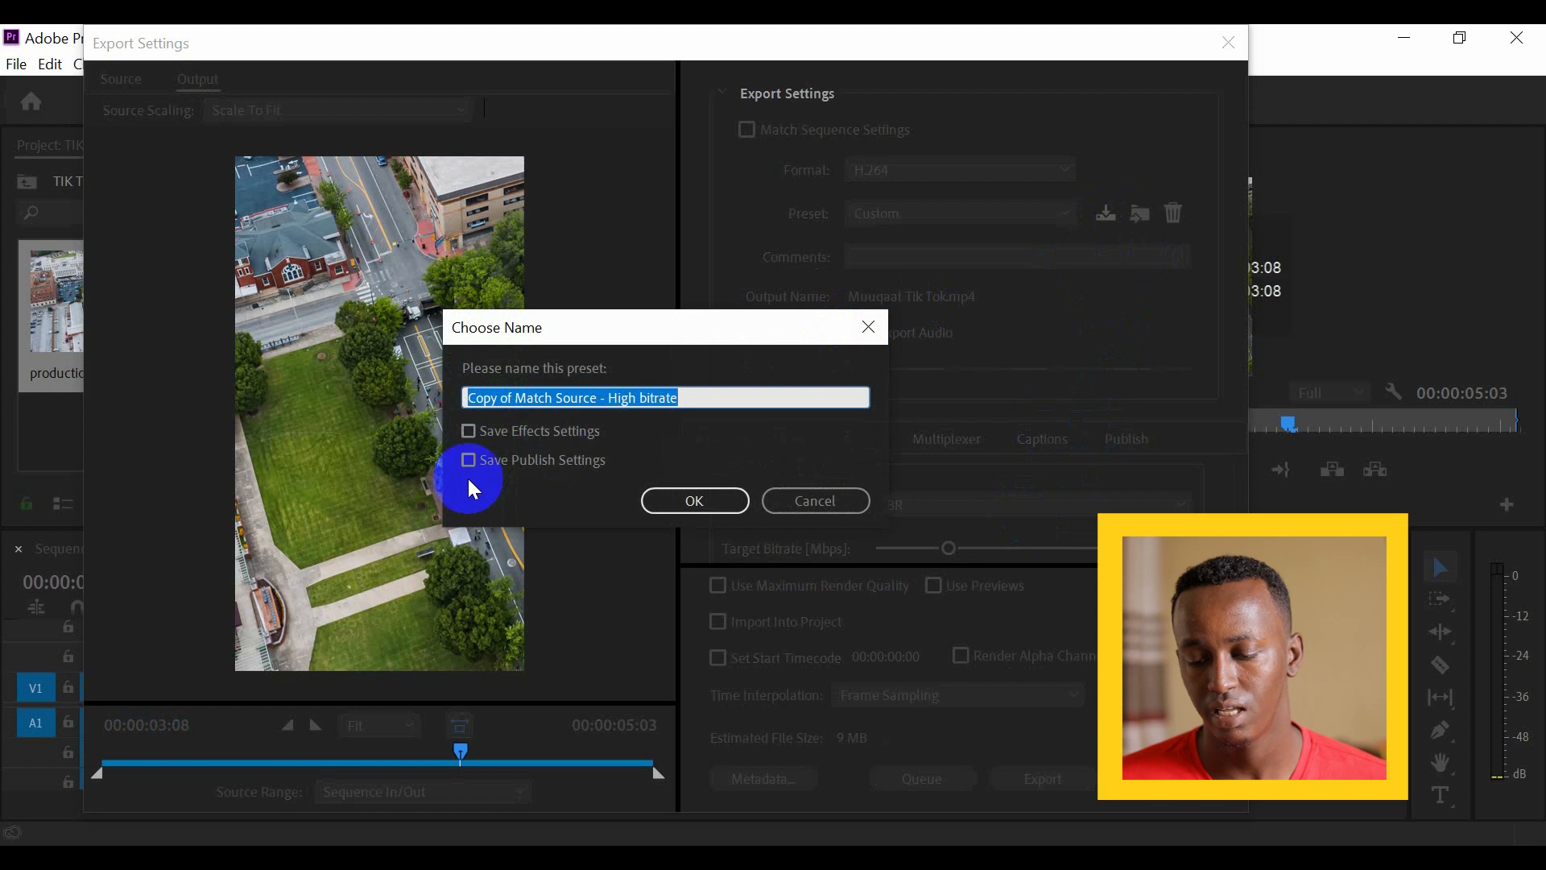
{"action": "type", "text": "Tik Tok Hight R"}
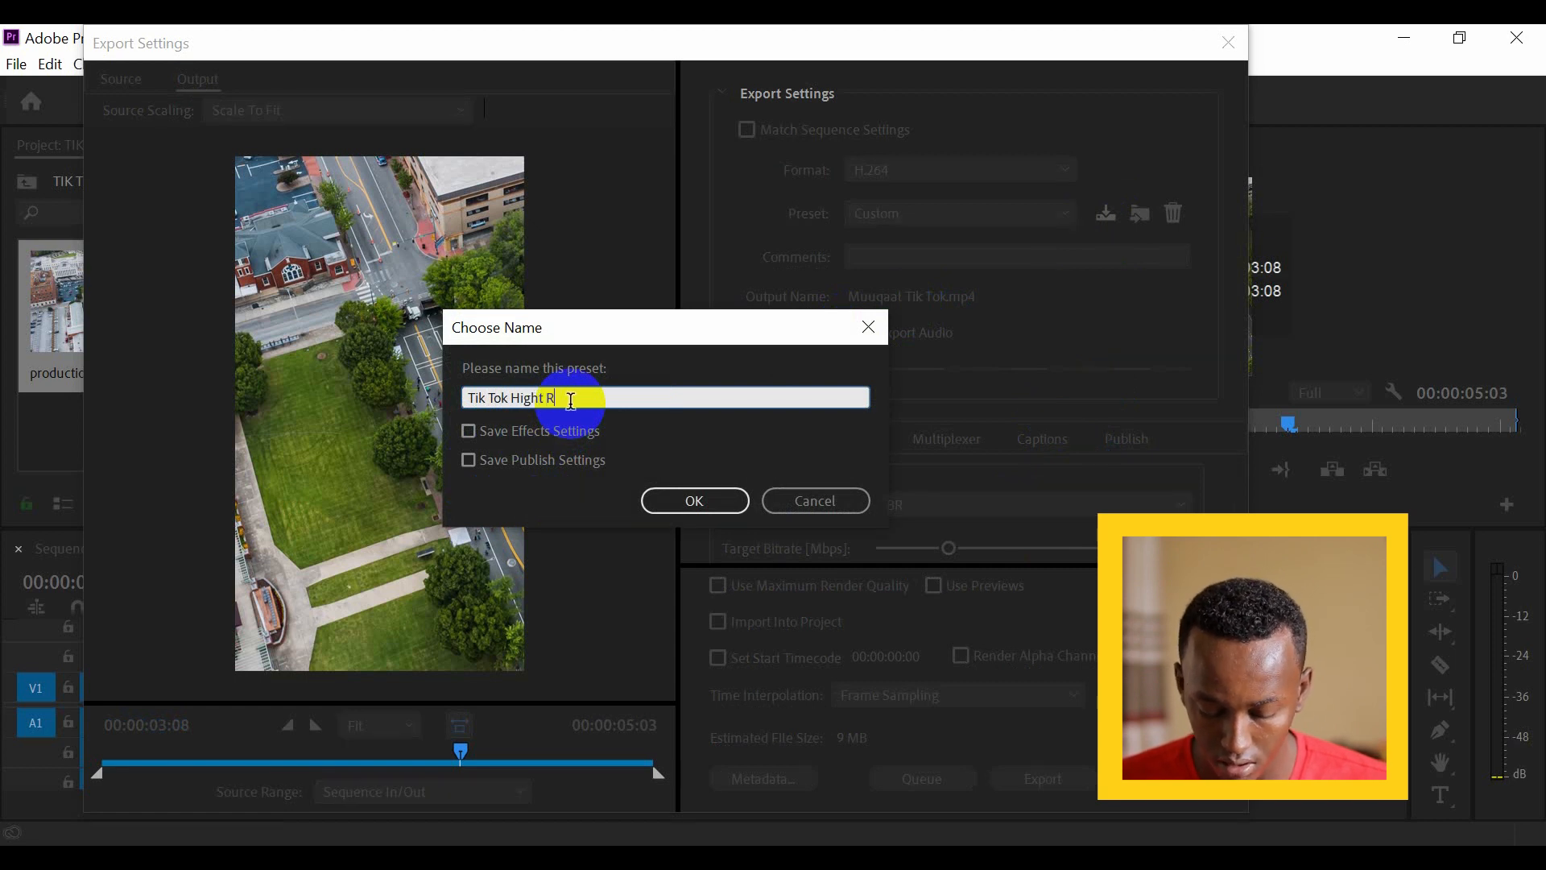
{"action": "type", "text": "esolution"}
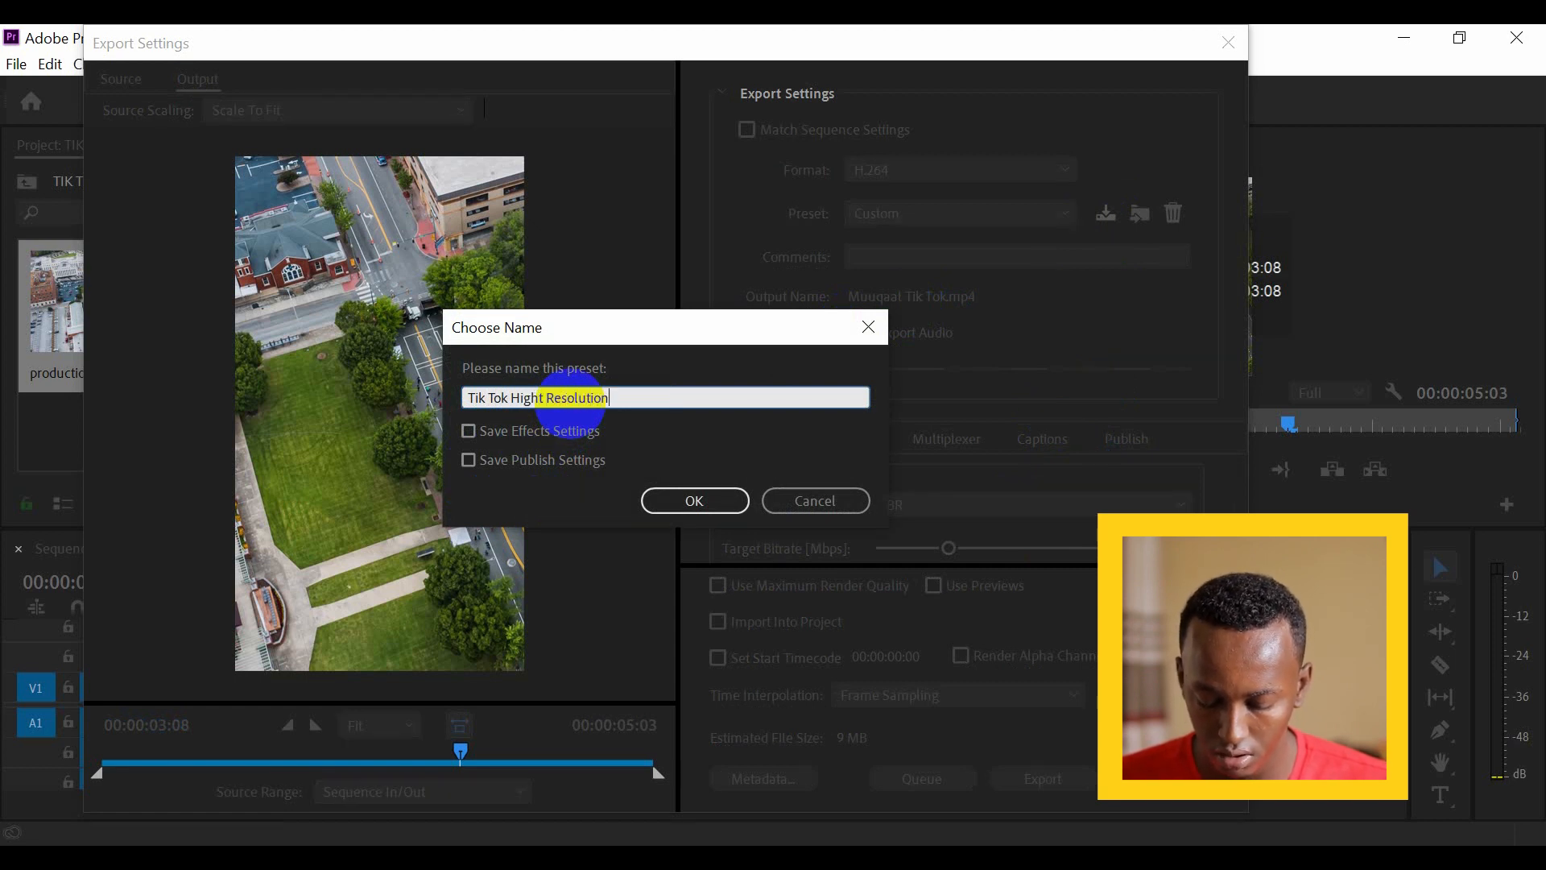
{"action": "type", "text": " Video "}
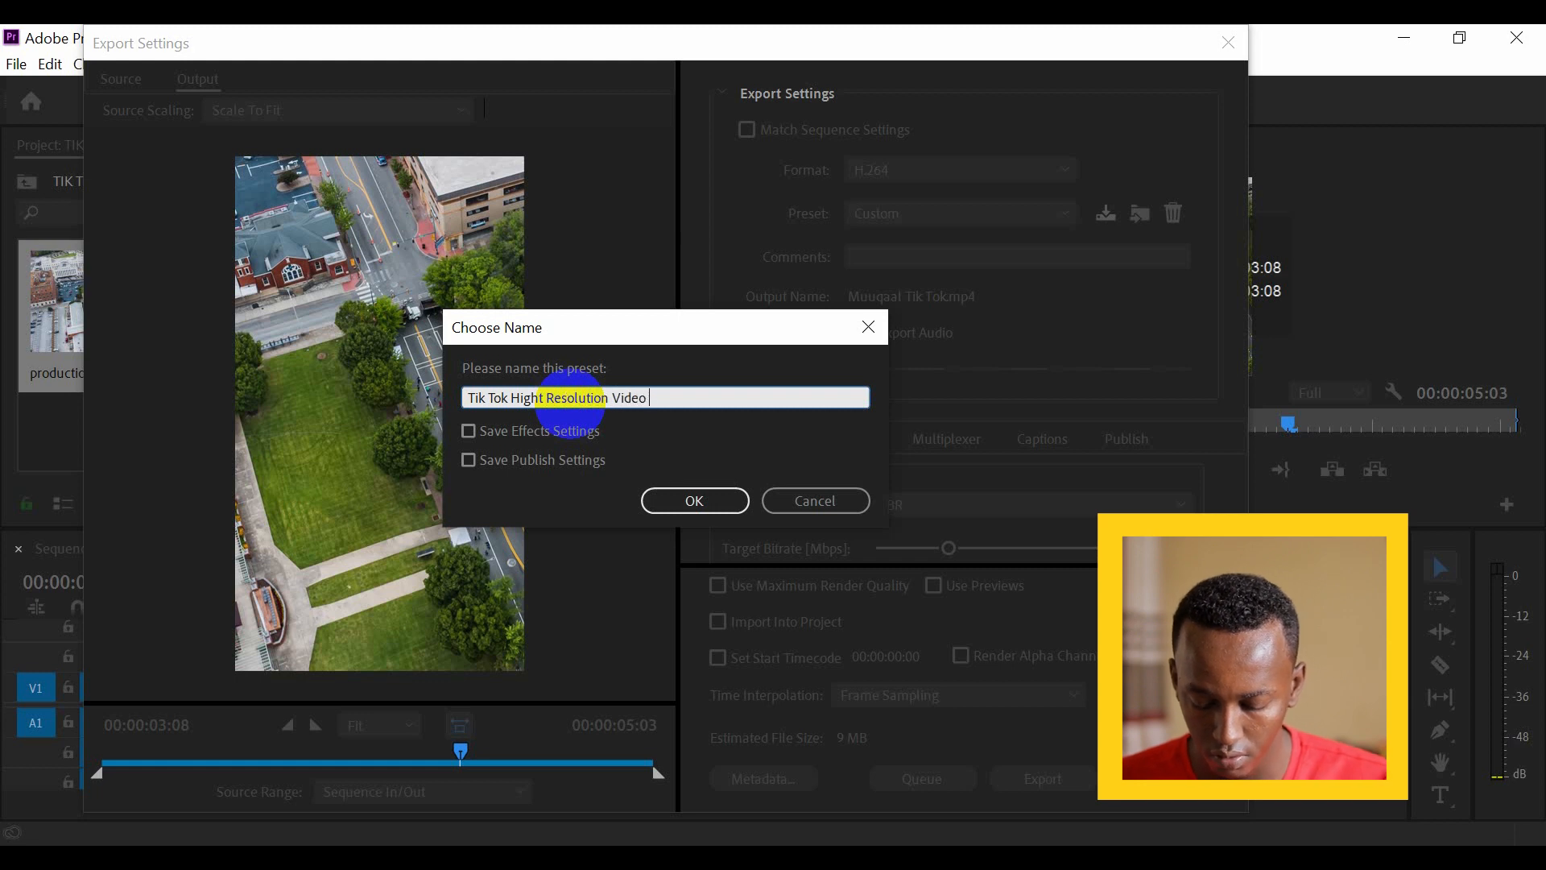
{"action": "type", "text": "9:16"}
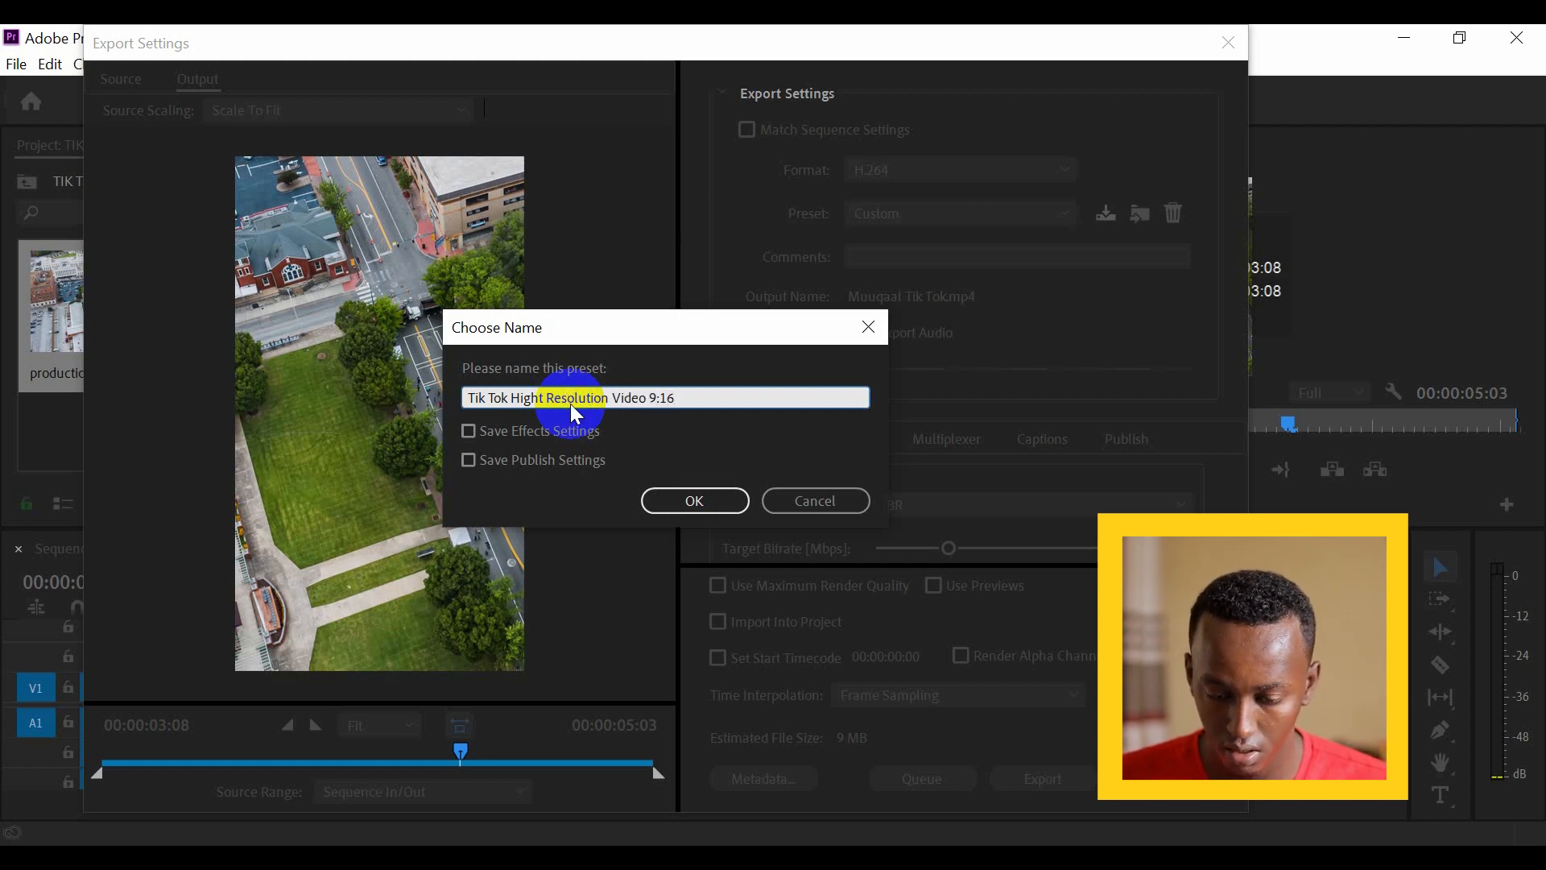
{"action": "left_click", "coordinate": [691, 503]}
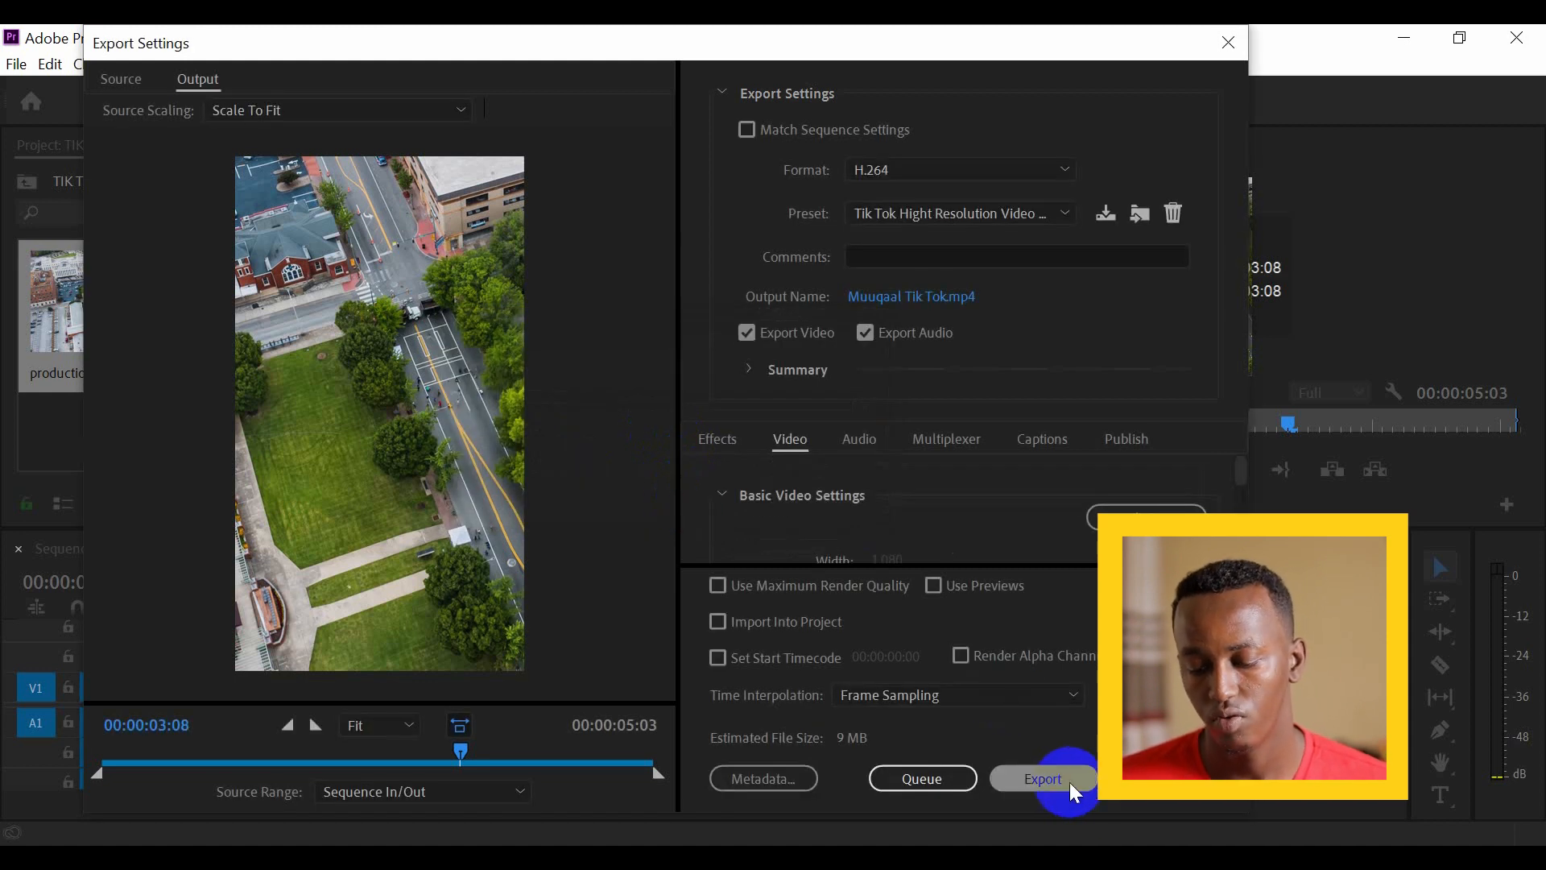
{"action": "left_click", "coordinate": [1069, 782]}
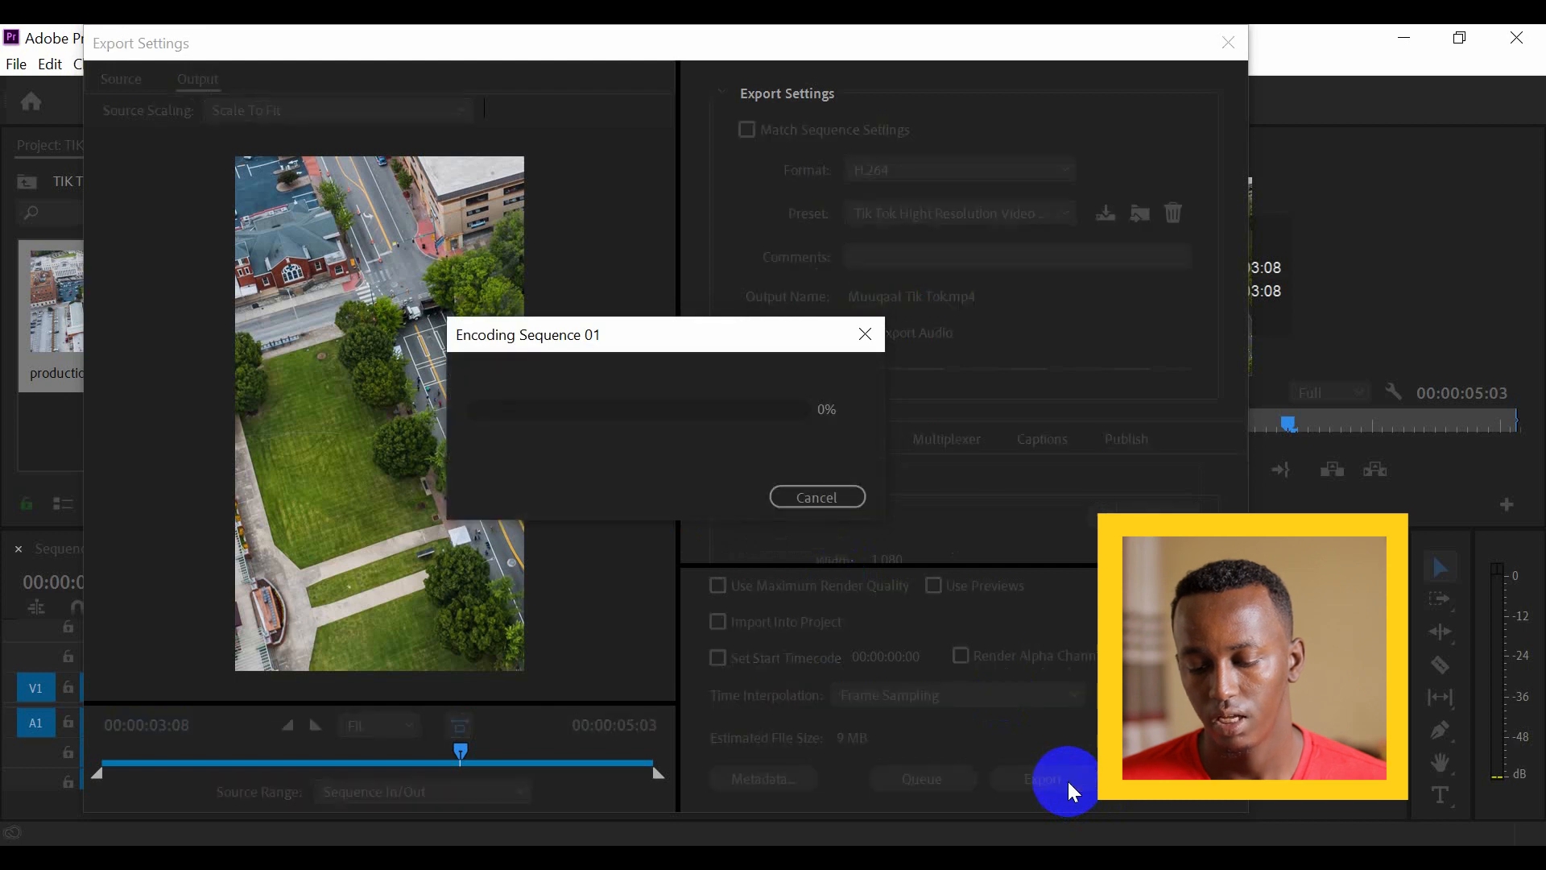